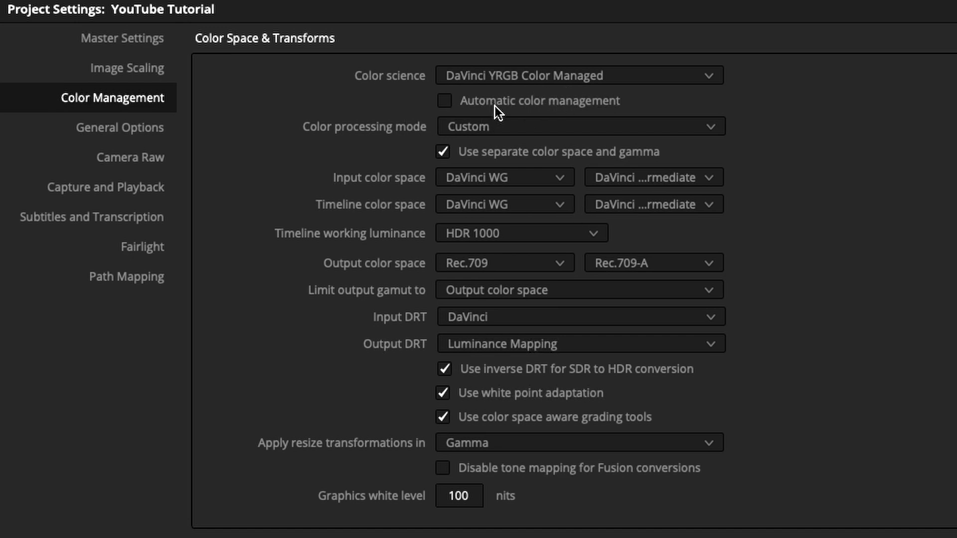
- Examine the project's color management settings and the color settings of the All Clips timeline
{"action": "scroll", "coordinate": [347, 391], "scroll_direction": "down", "scroll_amount": 5}
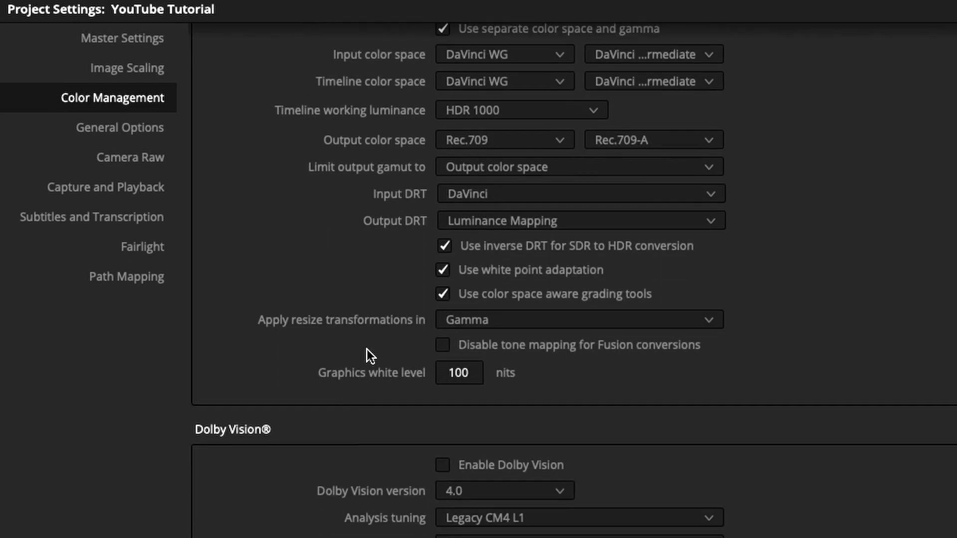
{"action": "scroll", "coordinate": [349, 428], "scroll_direction": "up", "scroll_amount": 5}
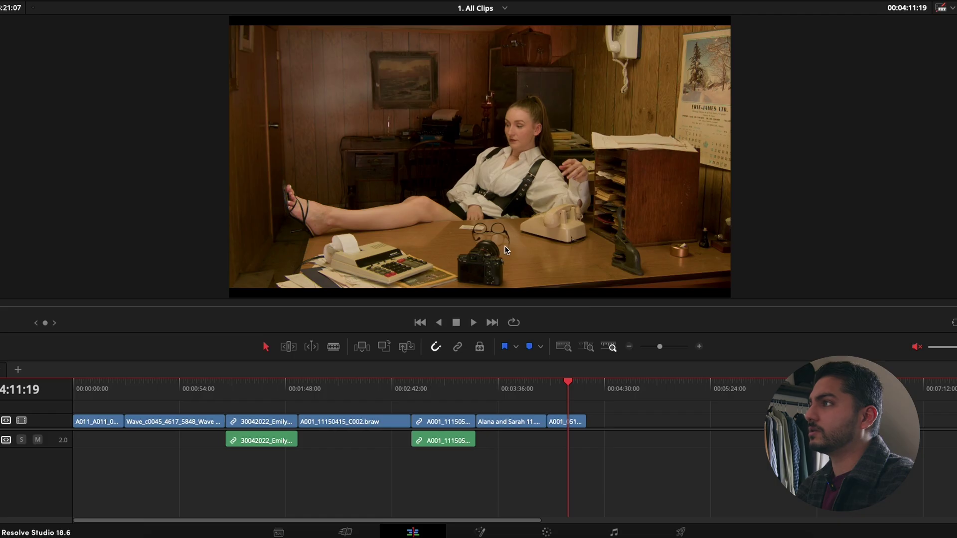
{"action": "left_click", "coordinate": [286, 532]}
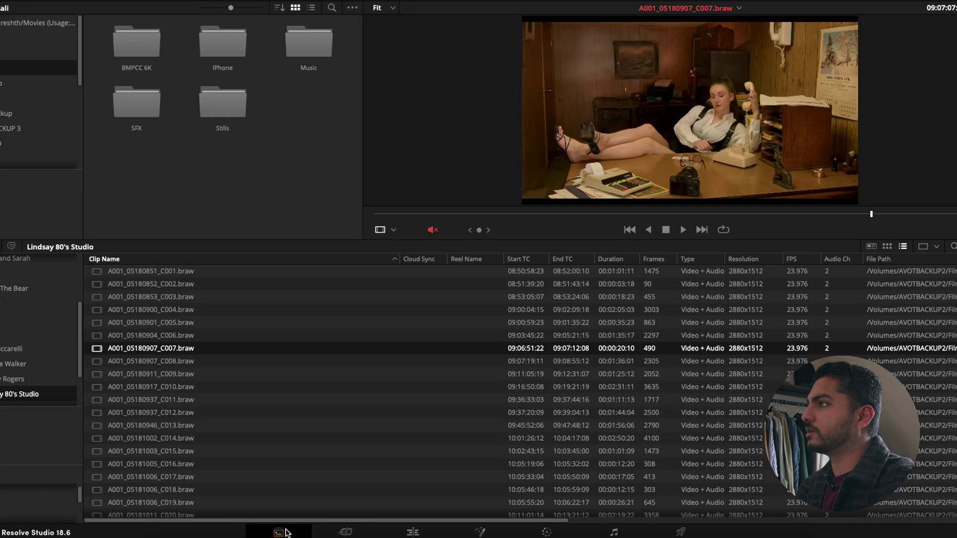
{"action": "scroll", "coordinate": [72, 252], "scroll_direction": "up", "scroll_amount": 5}
{"action": "left_click", "coordinate": [55, 209]}
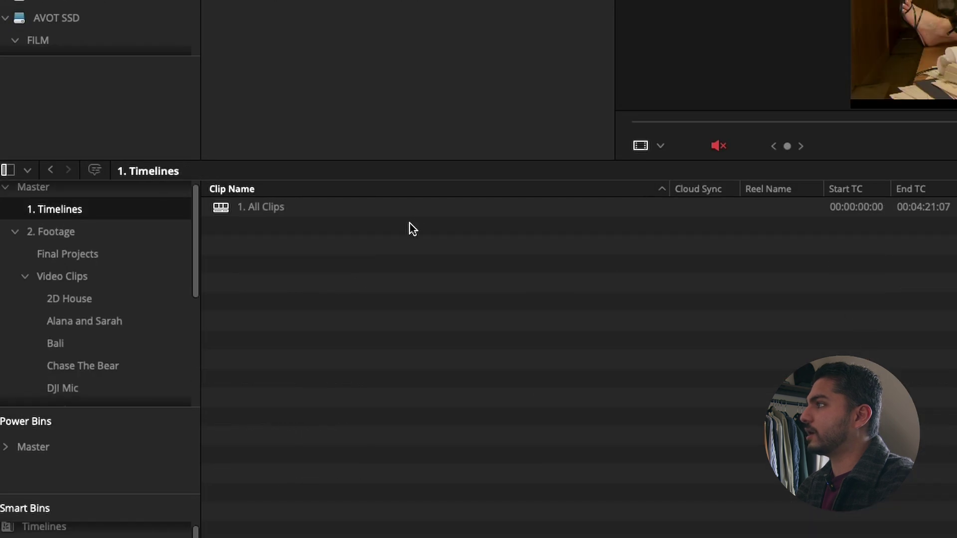
{"action": "right_click", "coordinate": [417, 207]}
{"action": "mouse_move", "coordinate": [539, 220]}
{"action": "left_click", "coordinate": [762, 220]}
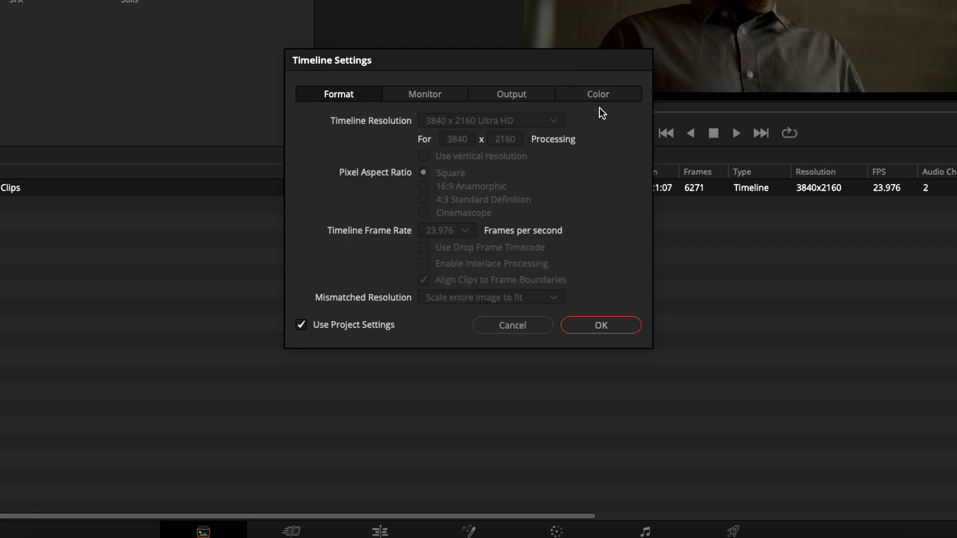
{"action": "left_click", "coordinate": [599, 95]}
{"action": "left_click_drag", "start_coordinate": [474, 59], "coordinate": [466, 0]}
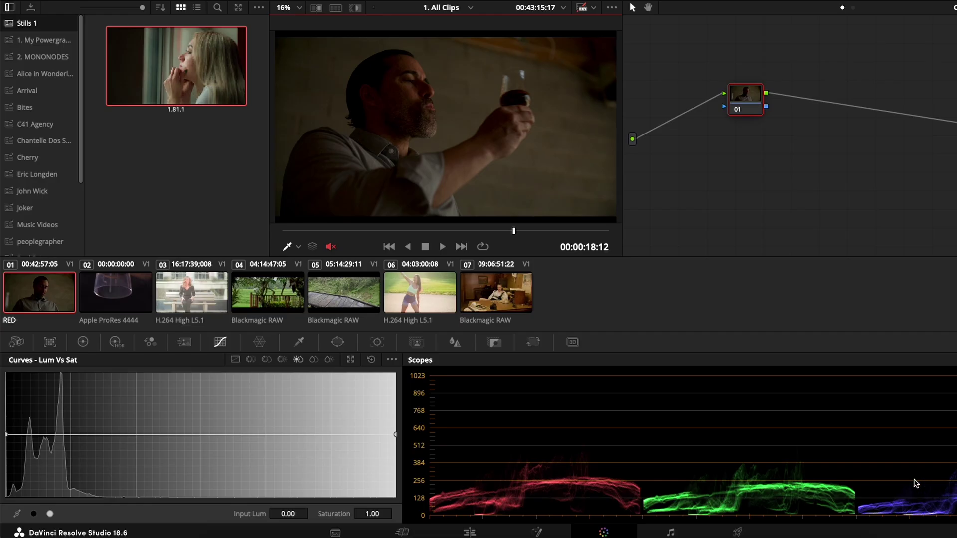
- Set the RED clip's camera raw to decode using Clip with an ISO of 1000
{"action": "left_click", "coordinate": [22, 341]}
{"action": "left_click", "coordinate": [106, 388]}
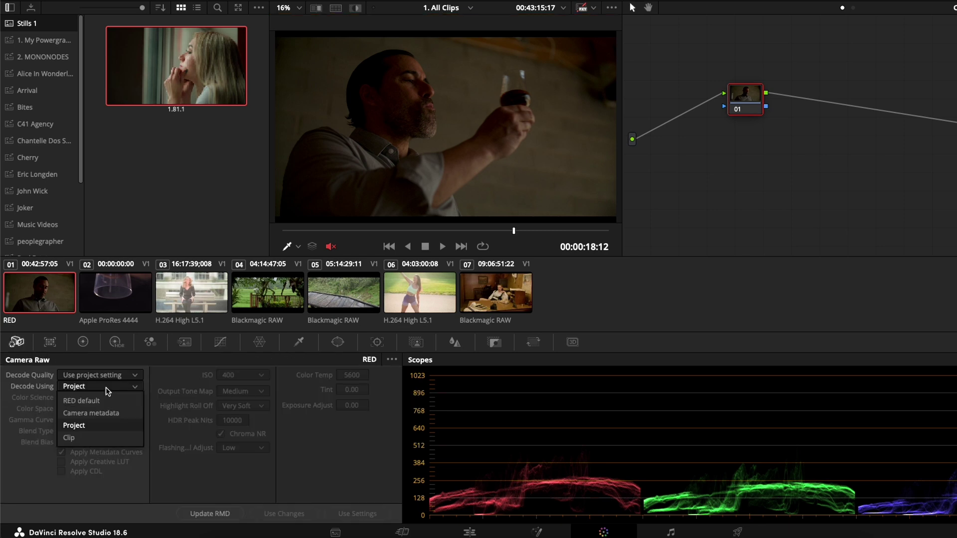
{"action": "left_click", "coordinate": [101, 438]}
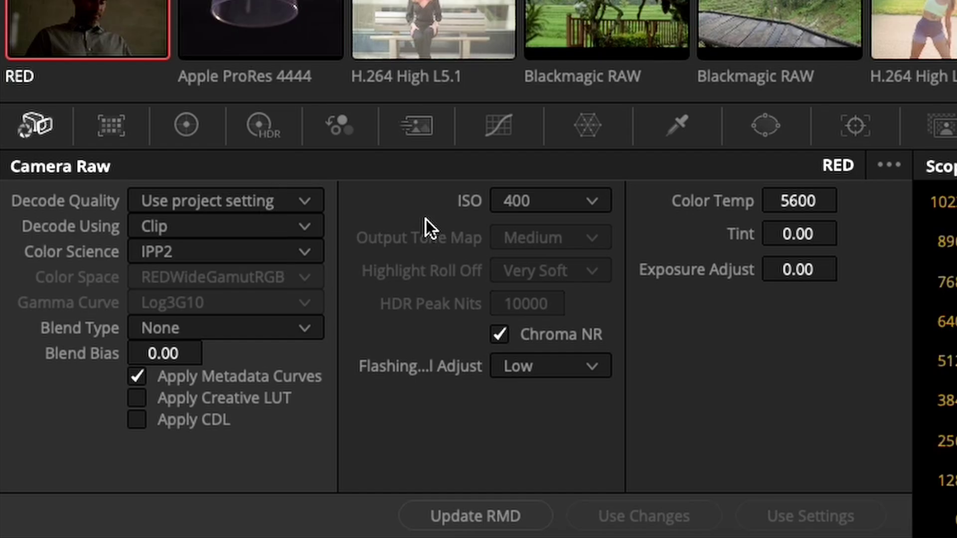
{"action": "left_click", "coordinate": [576, 202]}
{"action": "scroll", "coordinate": [546, 391], "scroll_direction": "down", "scroll_amount": 2}
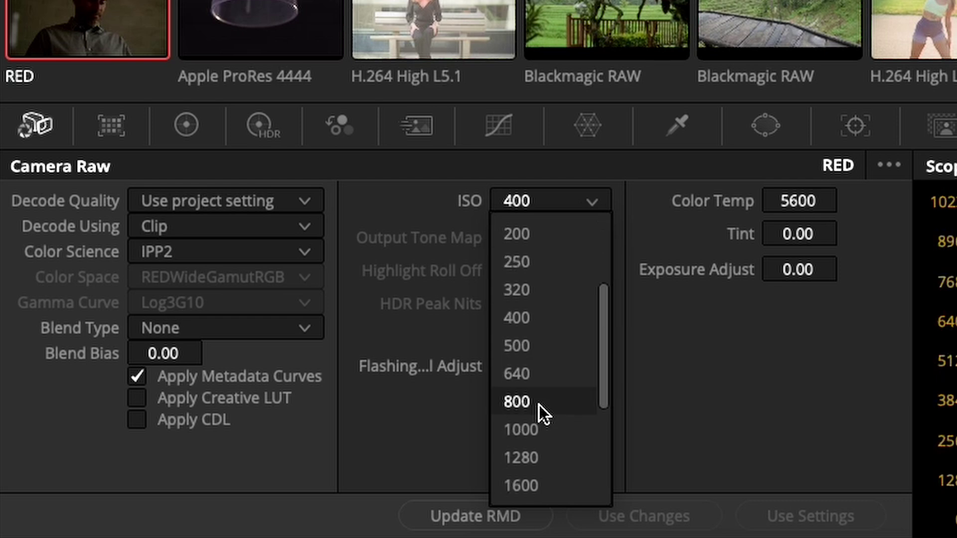
{"action": "left_click", "coordinate": [533, 430]}
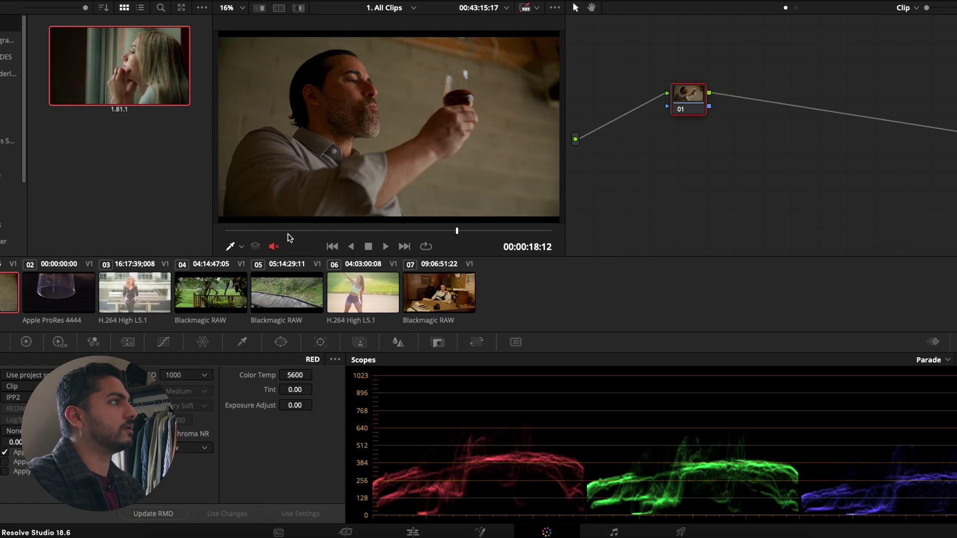
{"action": "key", "text": "ctrl+f"}
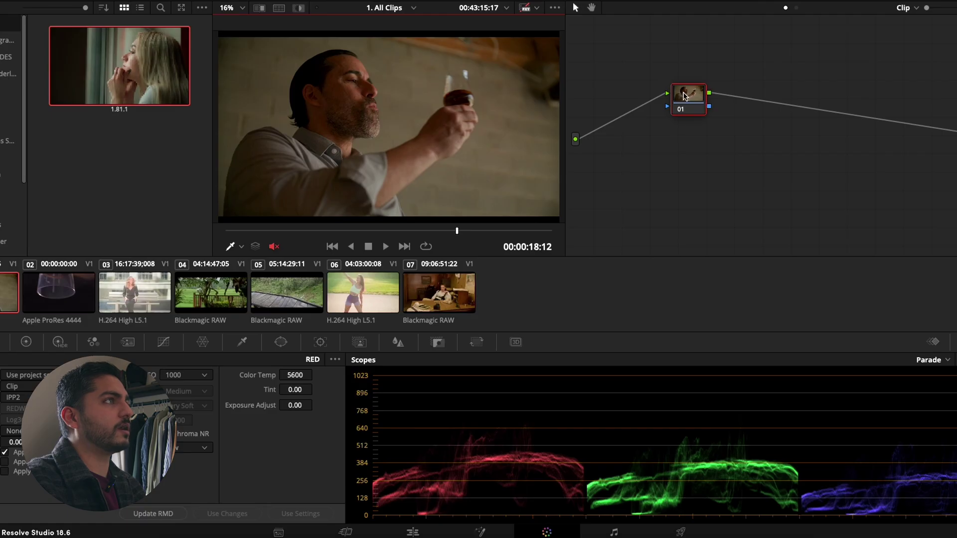
- Move the first node closer to the graph's input, label it Exposure, and add a serial node labelled Balance after it
{"action": "left_click_drag", "start_coordinate": [684, 96], "coordinate": [618, 109]}
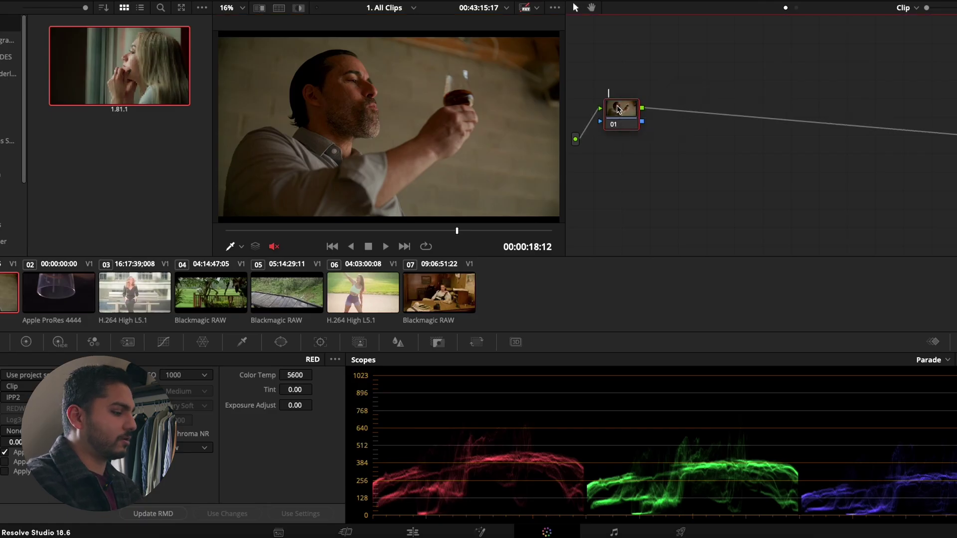
{"action": "type", "text": "Exposure"}
{"action": "type", "text": "Bal"}
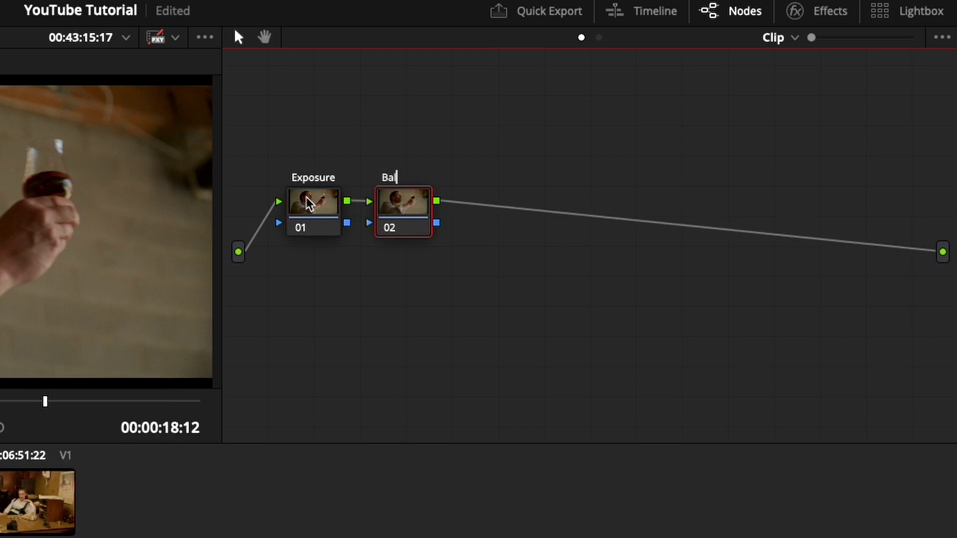
{"action": "type", "text": "ance"}
{"action": "key", "text": "Return"}
- Add a serial node labelled Saturation after the Balance node
{"action": "key", "text": "alt+s"}
{"action": "type", "text": "Saturatio"}
{"action": "type", "text": "n"}
{"action": "key", "text": "Return"}
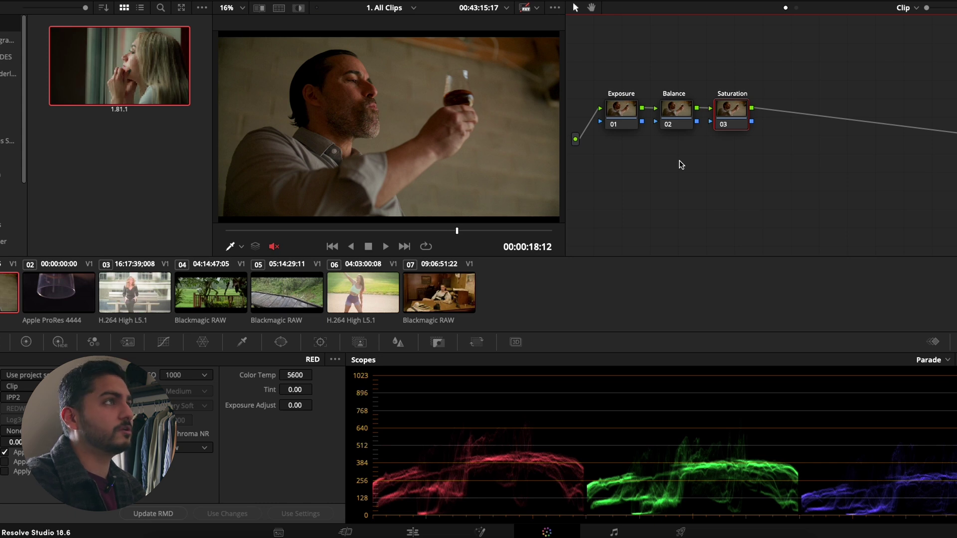
- Set the Saturation node's color space to HSV and disable its Channel 1 and Channel 3
{"action": "right_click", "coordinate": [726, 109]}
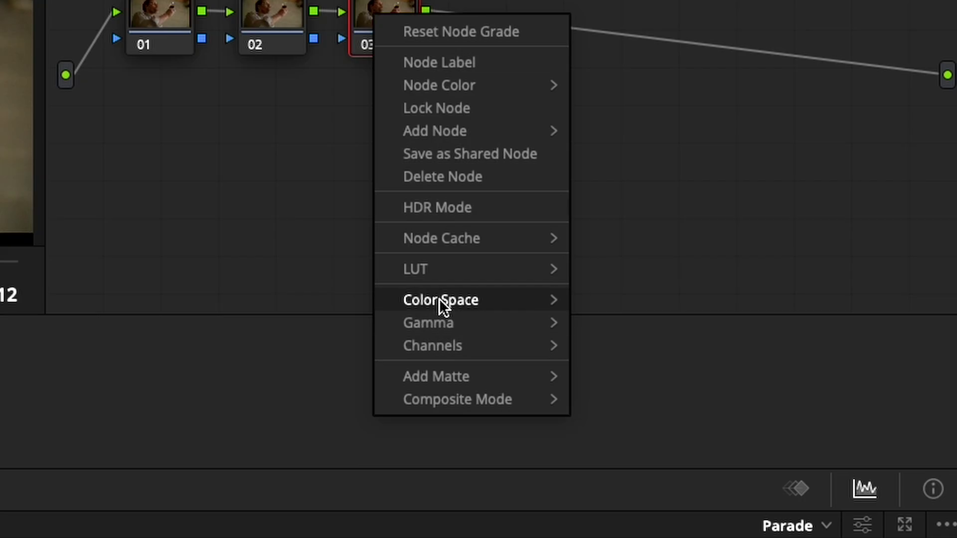
{"action": "mouse_move", "coordinate": [440, 300]}
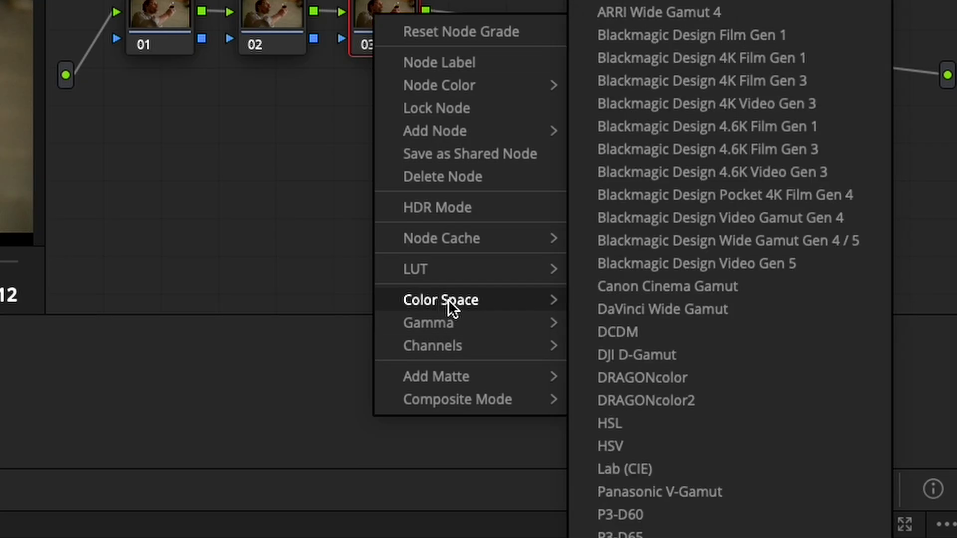
{"action": "left_click", "coordinate": [630, 445]}
{"action": "right_click", "coordinate": [391, 17]}
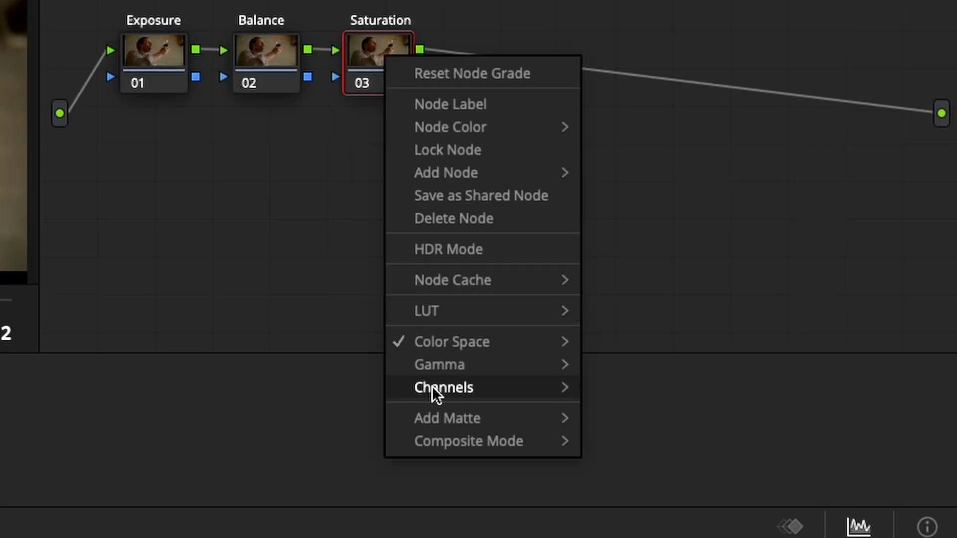
{"action": "mouse_move", "coordinate": [433, 389]}
{"action": "left_click", "coordinate": [626, 390]}
{"action": "right_click", "coordinate": [390, 62]}
{"action": "mouse_move", "coordinate": [445, 391]}
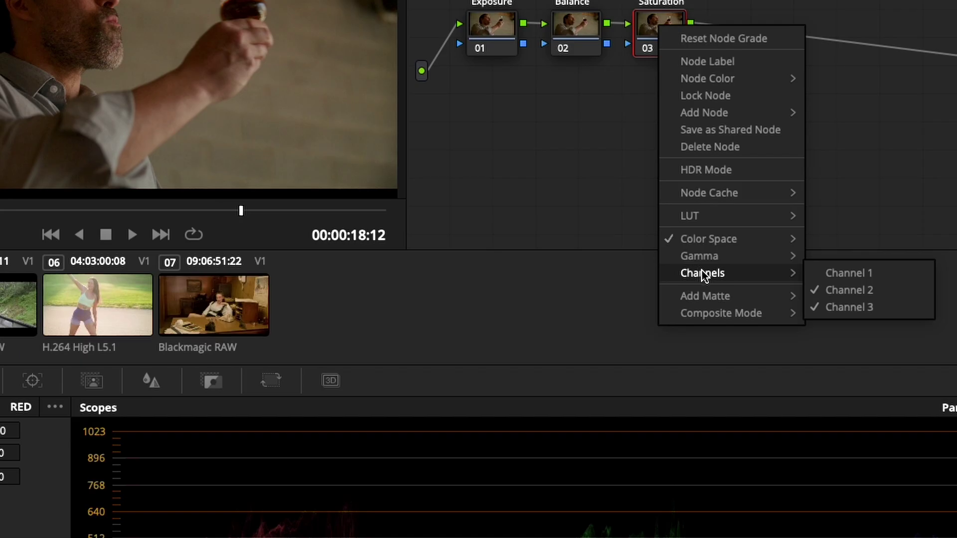
{"action": "left_click", "coordinate": [837, 306]}
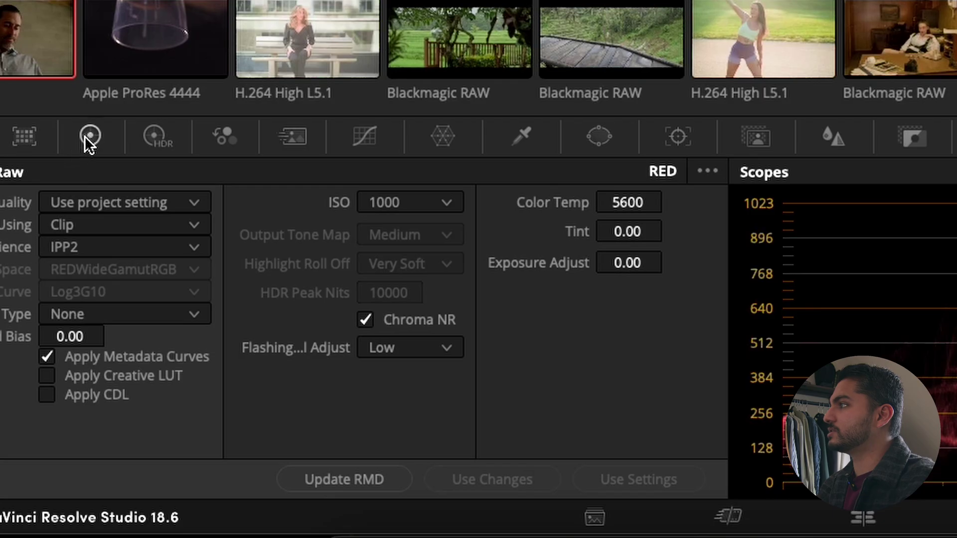
- Try raising the Gain to 1.20 on the Saturation node, and reset the Gain wheel
{"action": "left_click", "coordinate": [90, 135]}
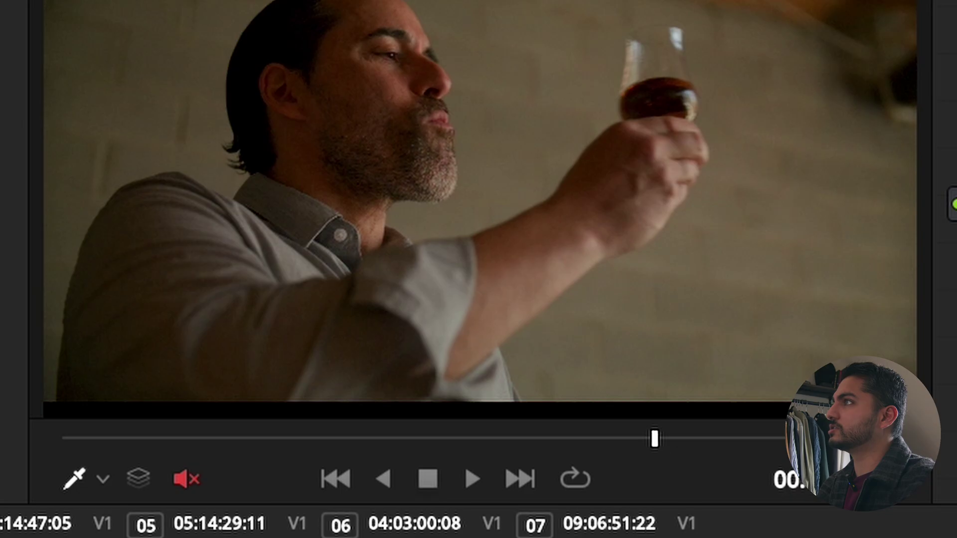
{"action": "left_click_drag", "start_coordinate": [190, 525], "coordinate": [239, 530]}
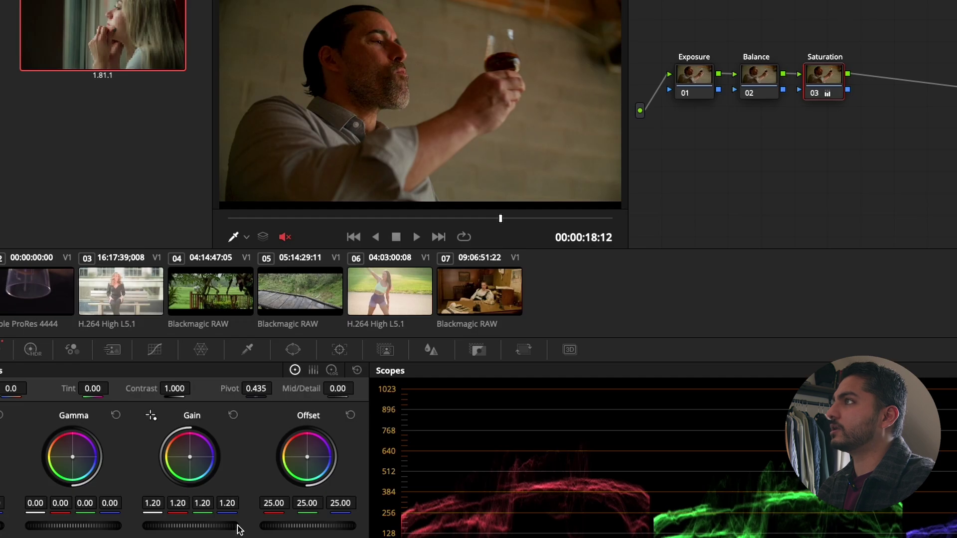
{"action": "left_click", "coordinate": [233, 415]}
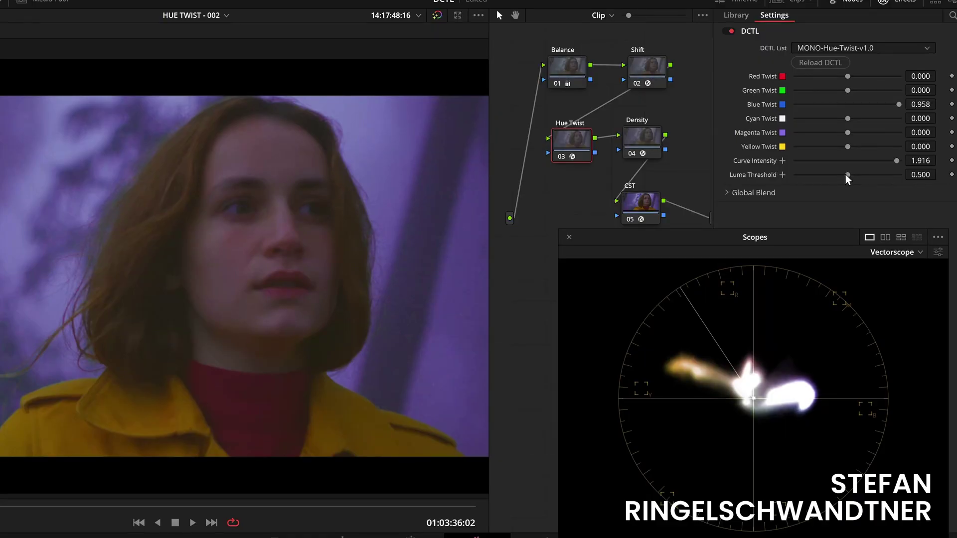
- Lower the Luma Threshold of the MONO-Hue-Twist-v1.0 DCTL on the Hue Twist node
{"action": "left_click_drag", "start_coordinate": [846, 175], "coordinate": [820, 175]}
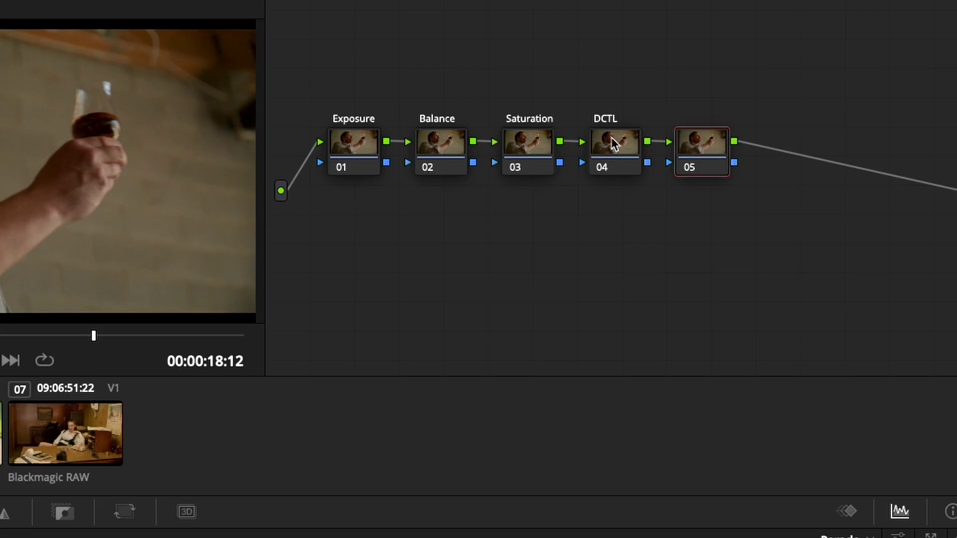
- Label the node after DCTL as Dehancer and apply the Dehancer effect from the effects library to it
{"action": "type", "text": "r"}
{"action": "type", "text": "Dehancer"}
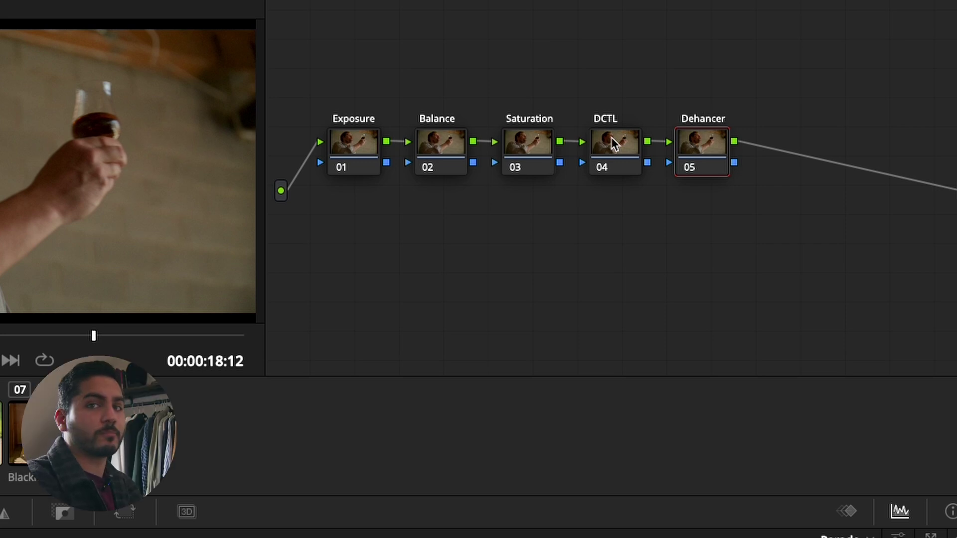
{"action": "left_click", "coordinate": [867, 1]}
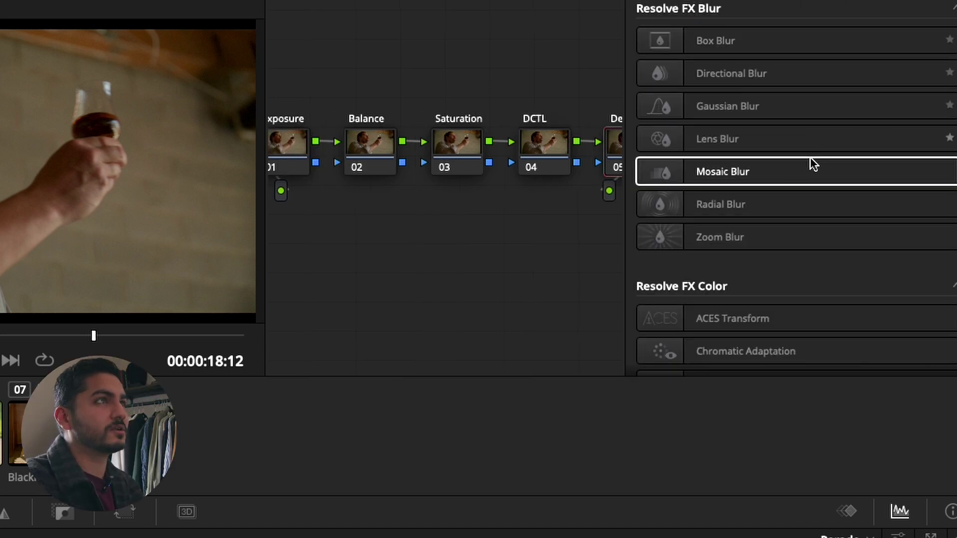
{"action": "scroll", "coordinate": [808, 190], "scroll_direction": "down", "scroll_amount": 10}
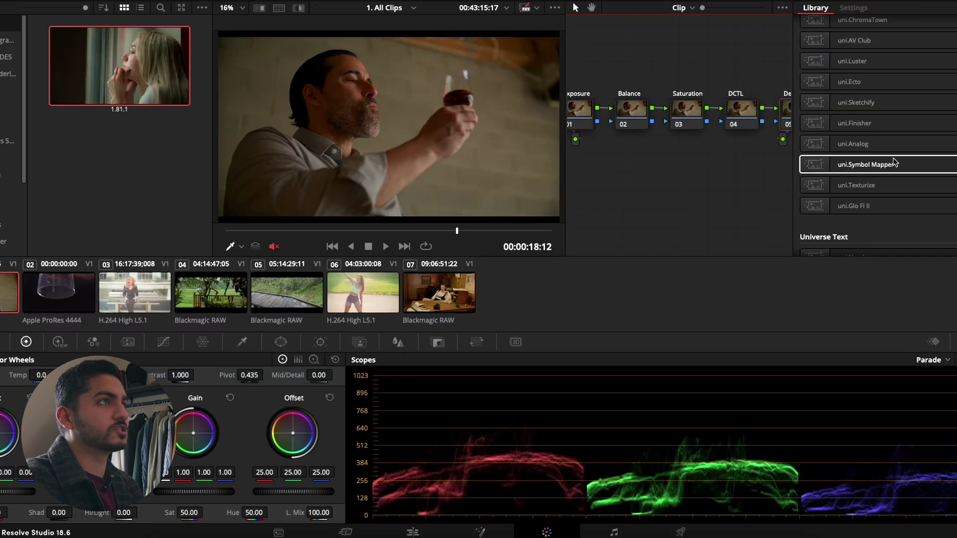
{"action": "scroll", "coordinate": [895, 163], "scroll_direction": "down", "scroll_amount": 10}
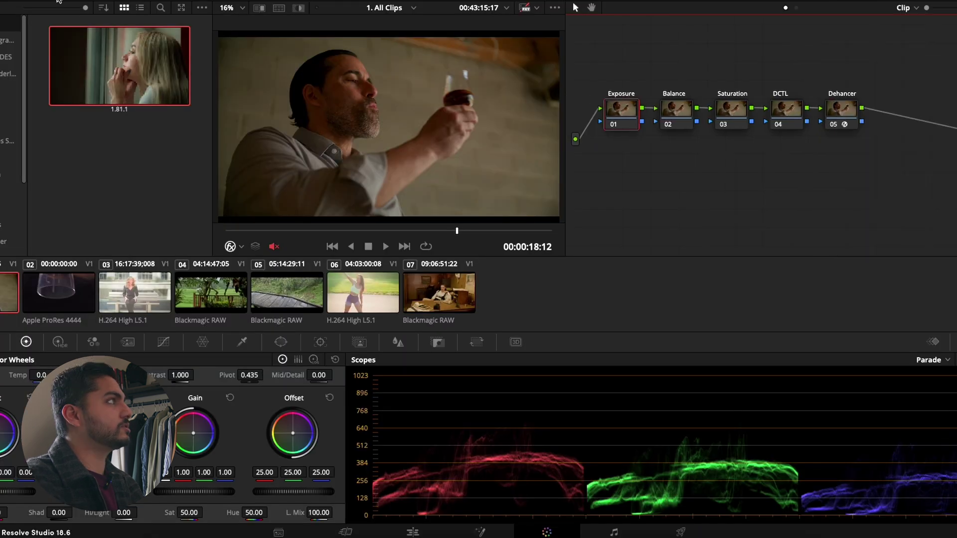
- Hide the stills gallery, and on the Exposure node set Gamma to 0.02 and Gain to 0.96 at frame 00:00:16:21
{"action": "left_click", "coordinate": [36, 1]}
{"action": "left_click_drag", "start_coordinate": [267, 230], "coordinate": [315, 231]}
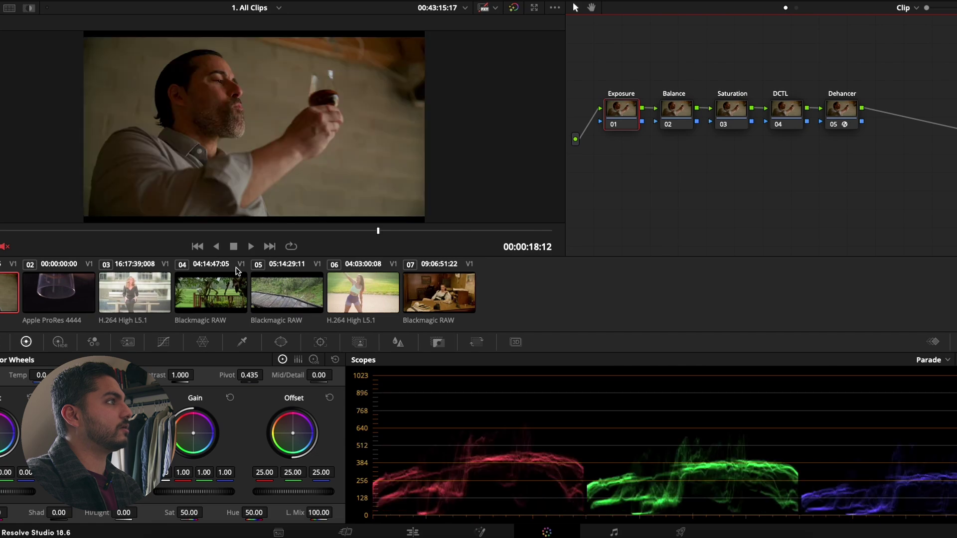
{"action": "left_click_drag", "start_coordinate": [570, 400], "coordinate": [618, 399]}
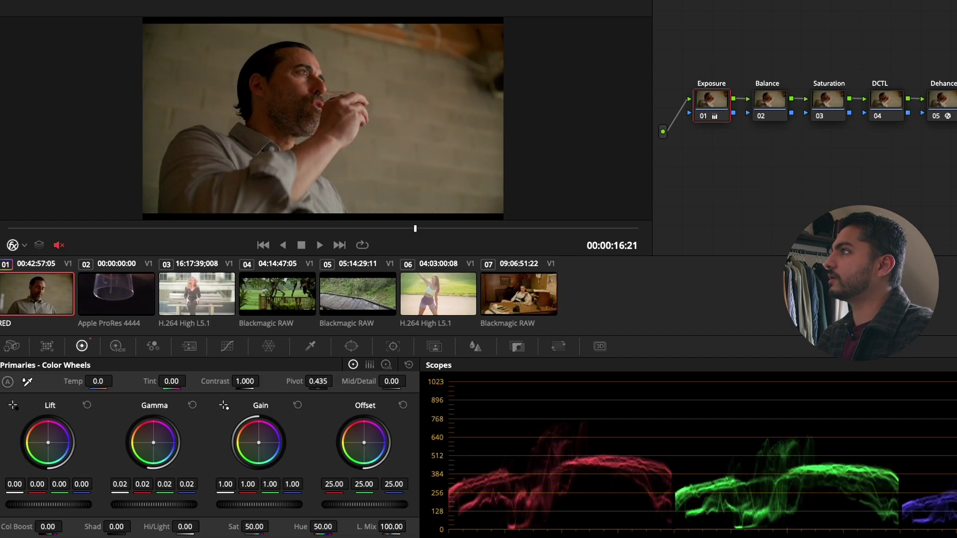
{"action": "left_click_drag", "start_coordinate": [259, 504], "coordinate": [248, 504]}
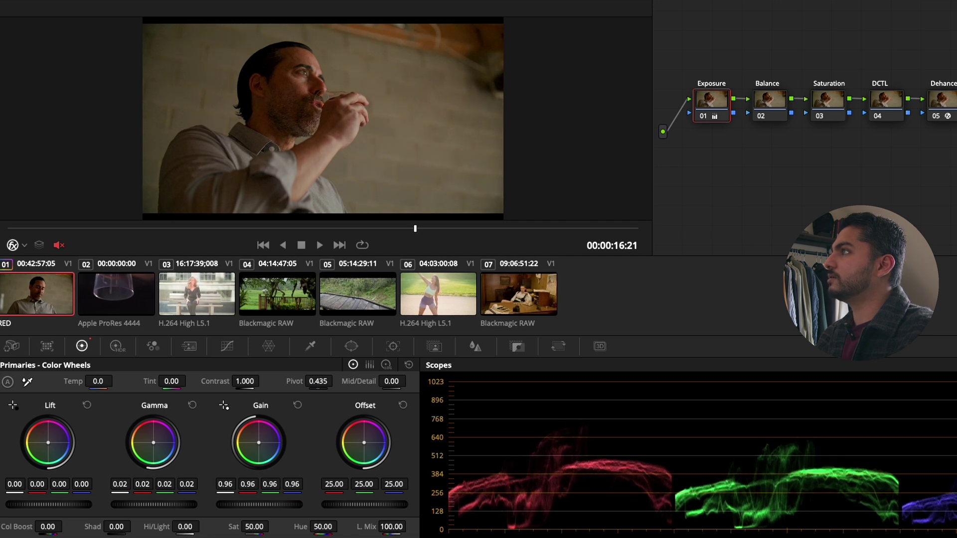
- Enable editable splines on the Exposure node's custom curve, and shape it with a slightly lifted black point, lowered shadows and a lowered white point
{"action": "left_click", "coordinate": [654, 271]}
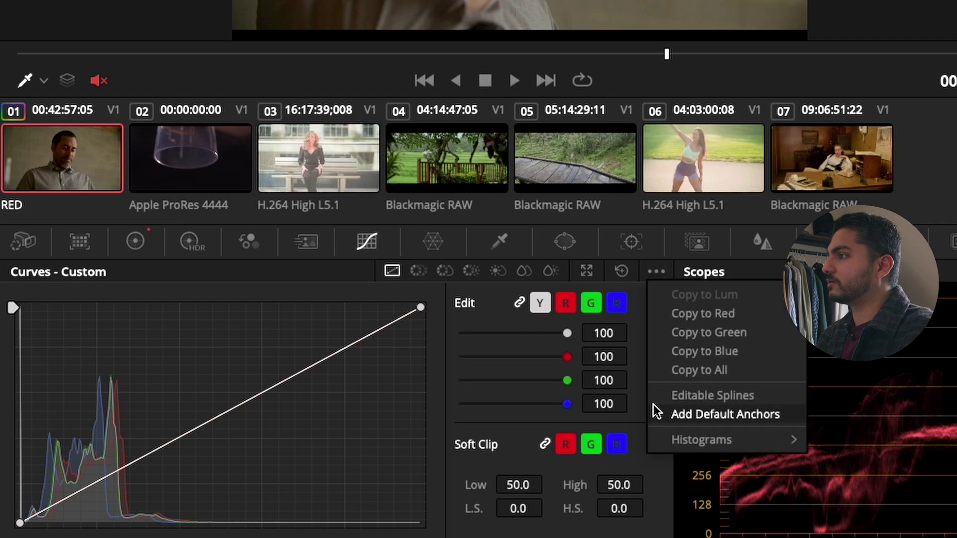
{"action": "left_click", "coordinate": [700, 394]}
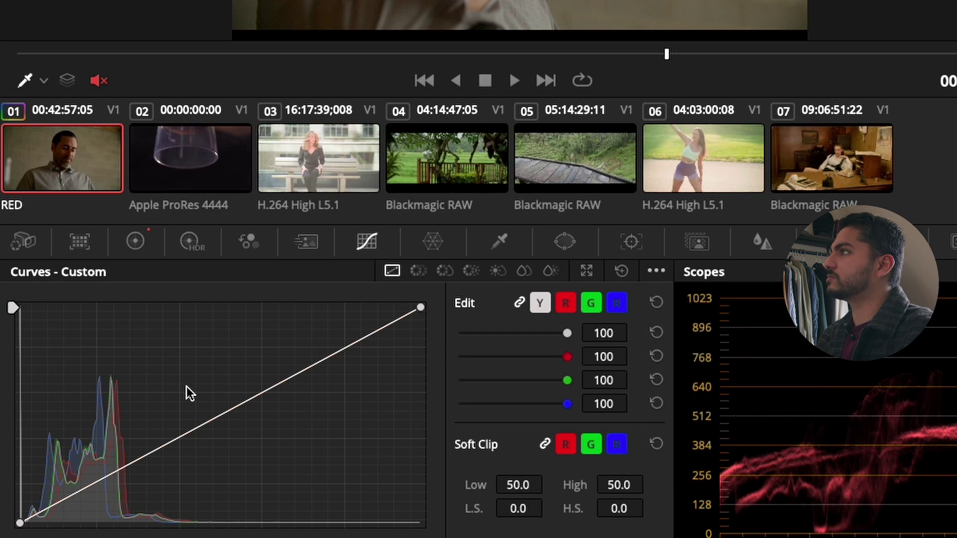
{"action": "left_click", "coordinate": [20, 523]}
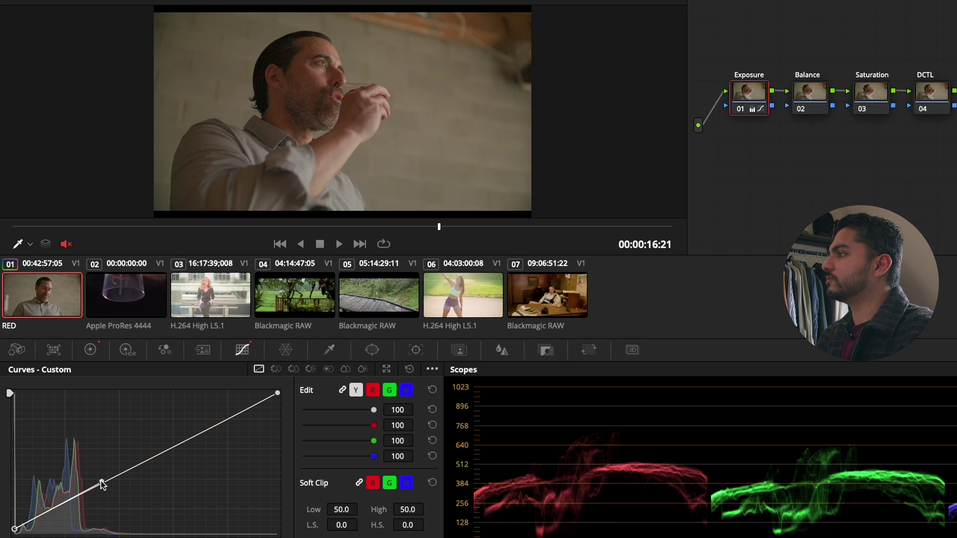
{"action": "left_click_drag", "start_coordinate": [101, 481], "coordinate": [109, 505]}
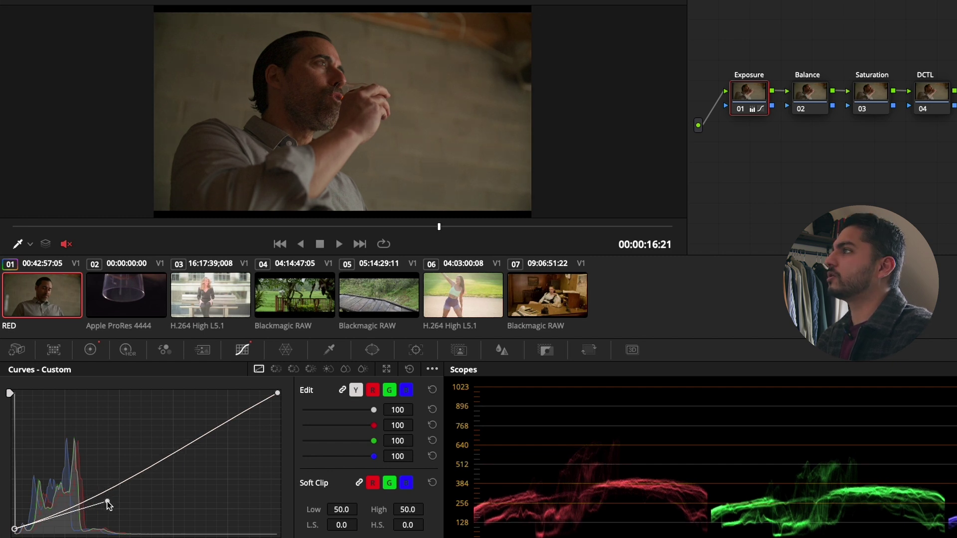
{"action": "left_click_drag", "start_coordinate": [278, 393], "coordinate": [289, 409]}
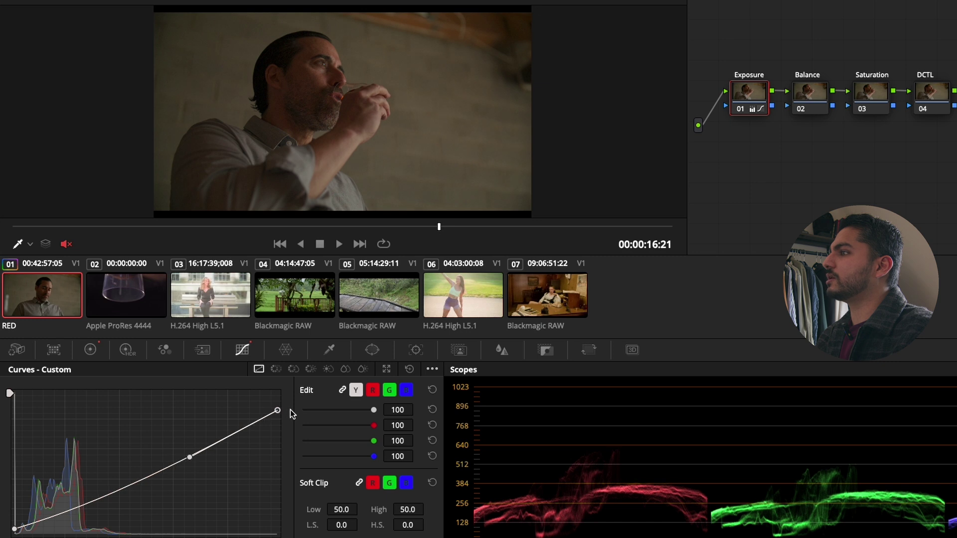
- Raise the midtone point of the Exposure node's custom curve, and on the Balance node shift Offset to 25.16, 24.69 and 25.57
{"action": "left_click_drag", "start_coordinate": [190, 459], "coordinate": [175, 423]}
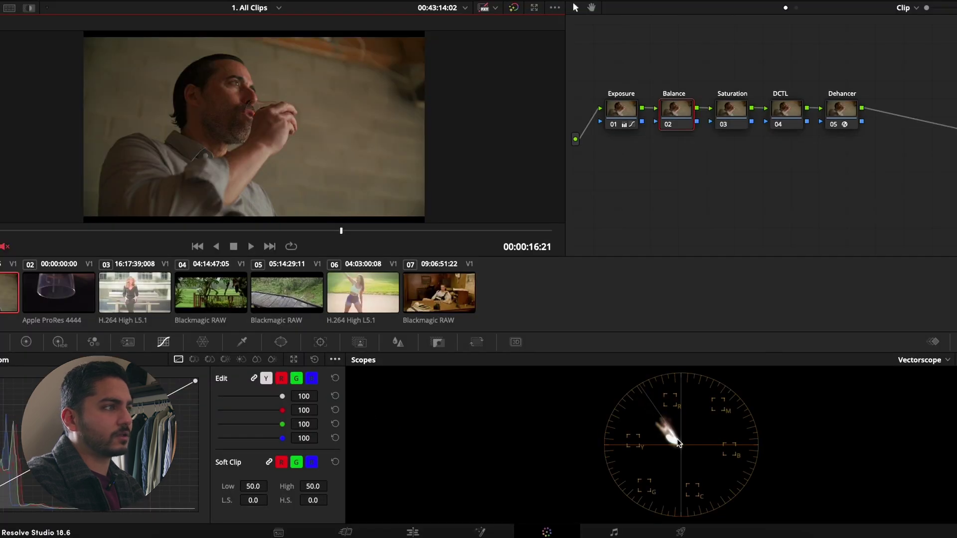
{"action": "left_click", "coordinate": [82, 342]}
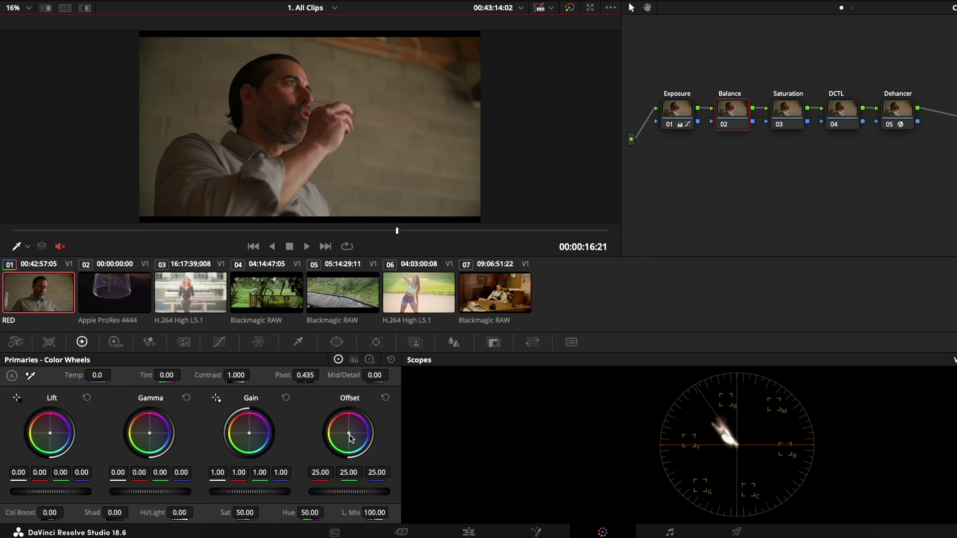
{"action": "left_click_drag", "start_coordinate": [350, 434], "coordinate": [354, 432]}
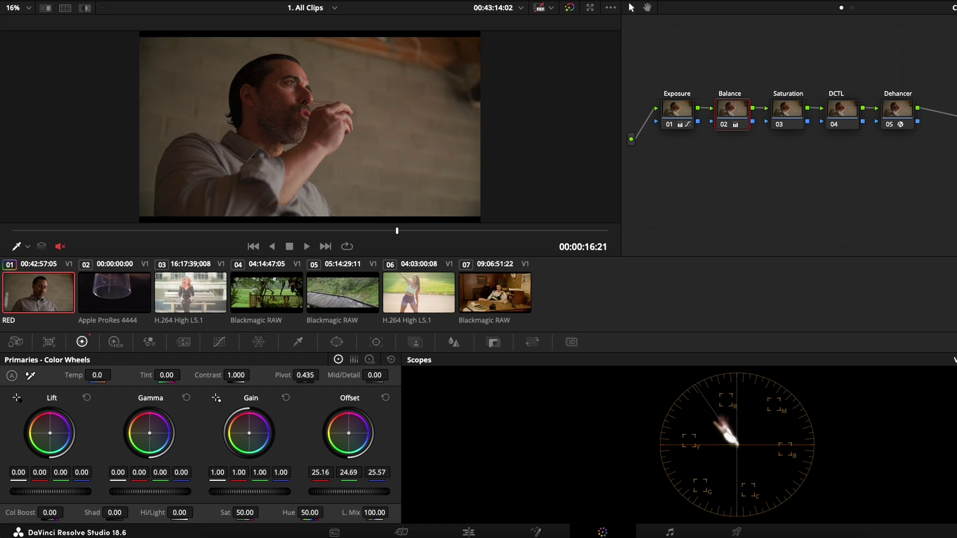
- Compare the picture with the Balance node disabled and enabled, and check the frame full screen
{"action": "key", "text": "ctrl+d"}
{"action": "key", "text": "ctrl+d"}
{"action": "key", "text": "ctrl+d"}
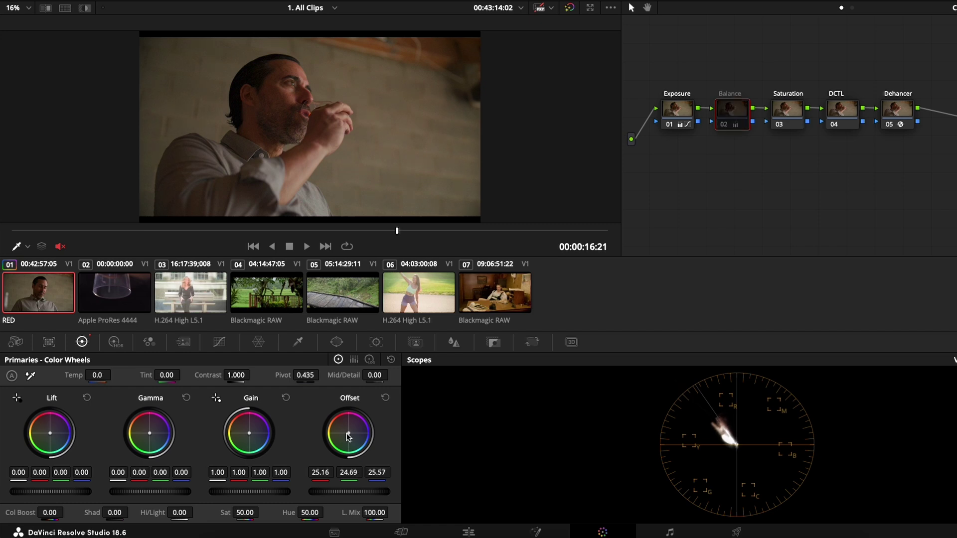
{"action": "key", "text": "ctrl+d"}
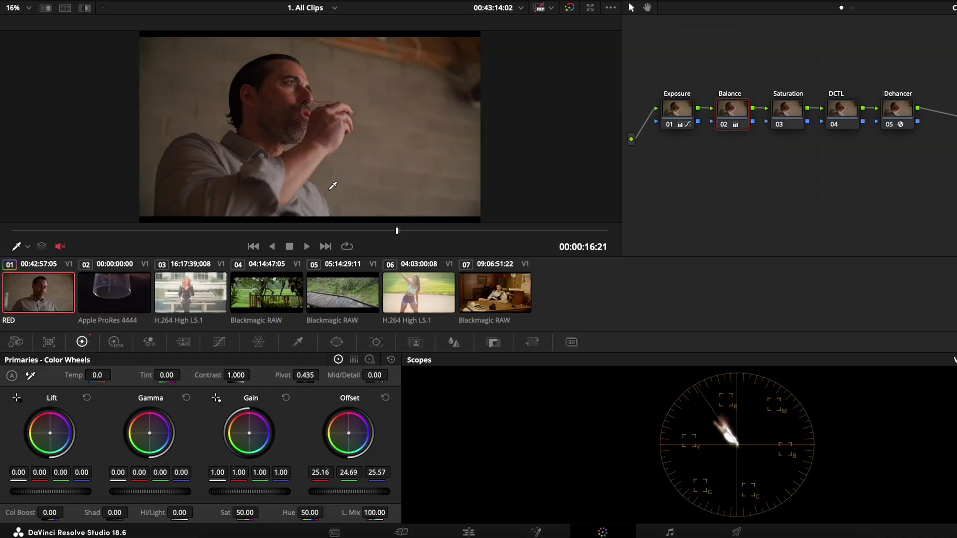
{"action": "key", "text": "ctrl+f"}
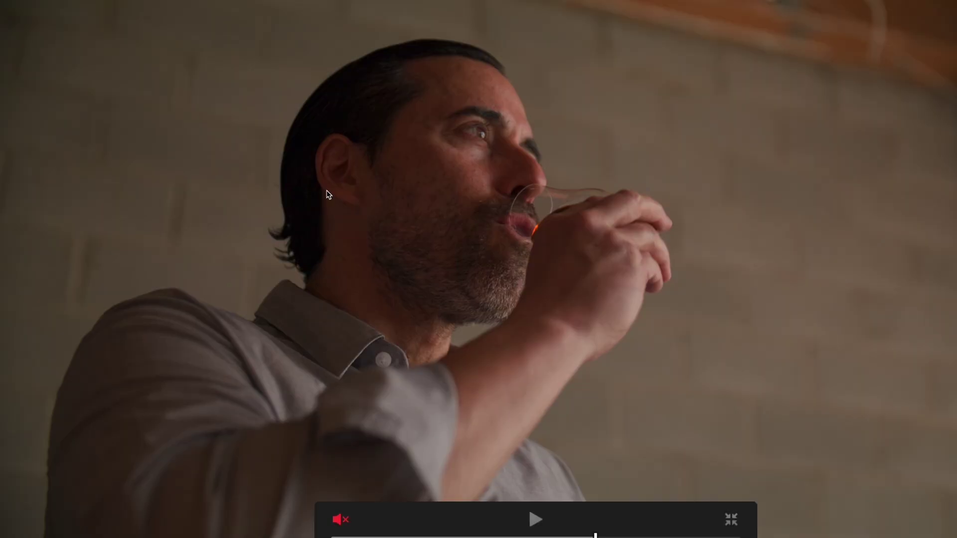
{"action": "key", "text": "ctrl+f"}
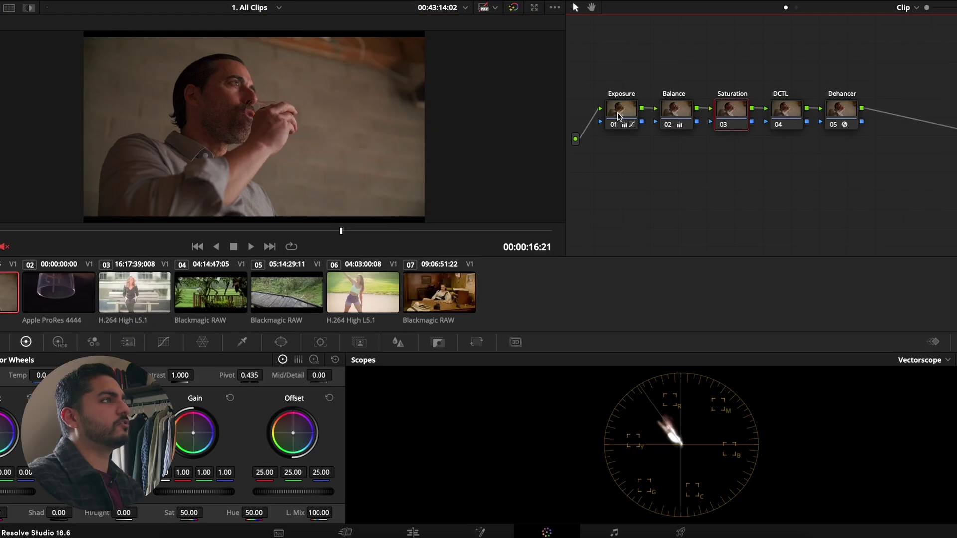
- Set the Balance node's saturation to 25, and raise the master Gain on the Saturation node
{"action": "left_click", "coordinate": [618, 115]}
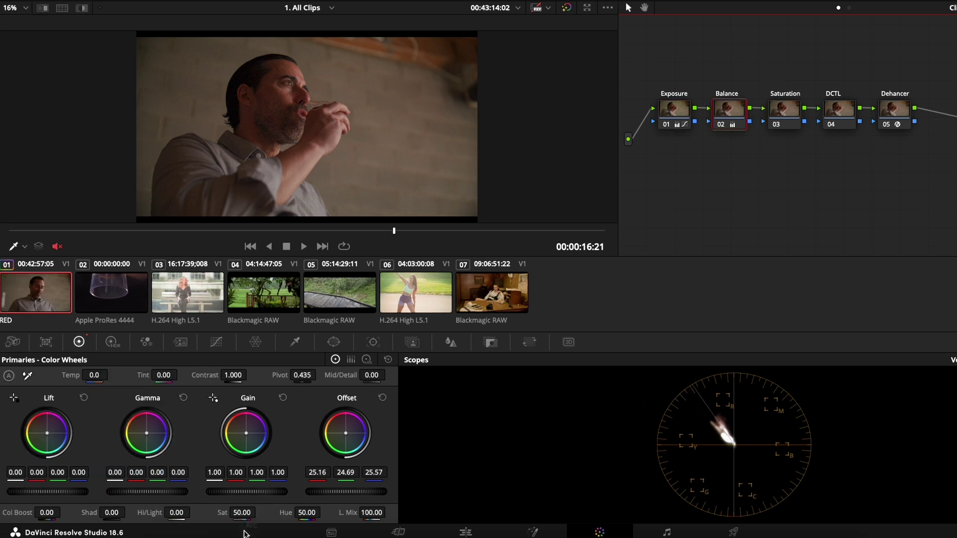
{"action": "left_click_drag", "start_coordinate": [191, 514], "coordinate": [178, 513]}
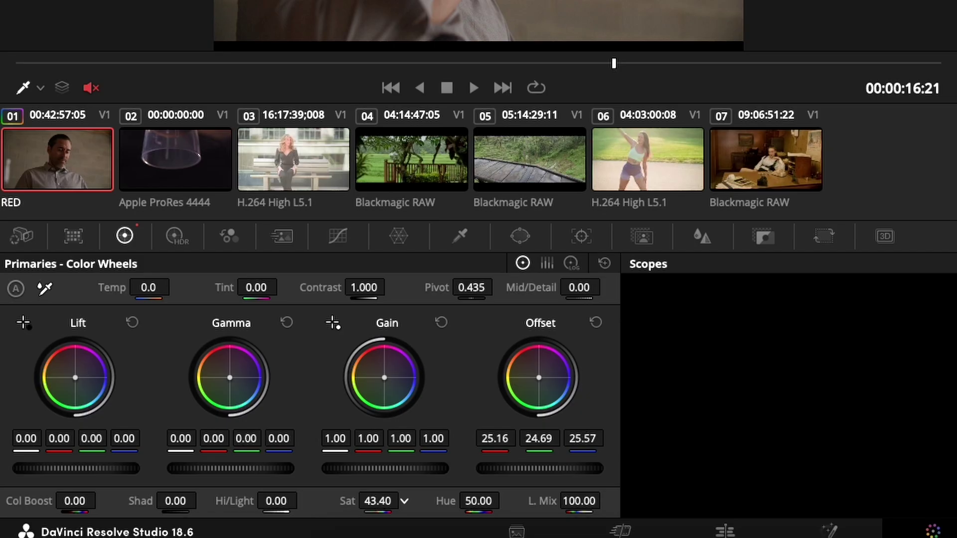
{"action": "double_click", "coordinate": [369, 503]}
{"action": "type", "text": "25"}
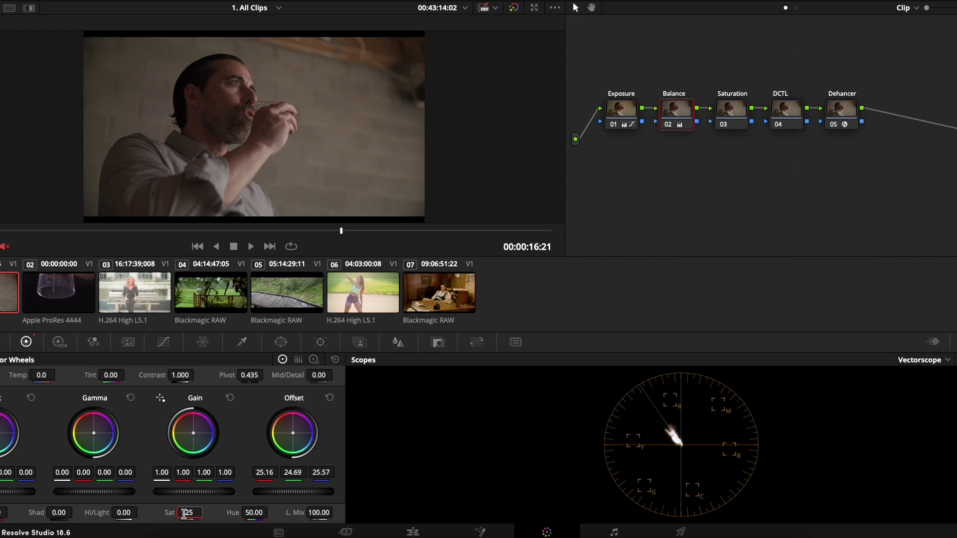
{"action": "key", "text": "Return"}
{"action": "left_click", "coordinate": [737, 116]}
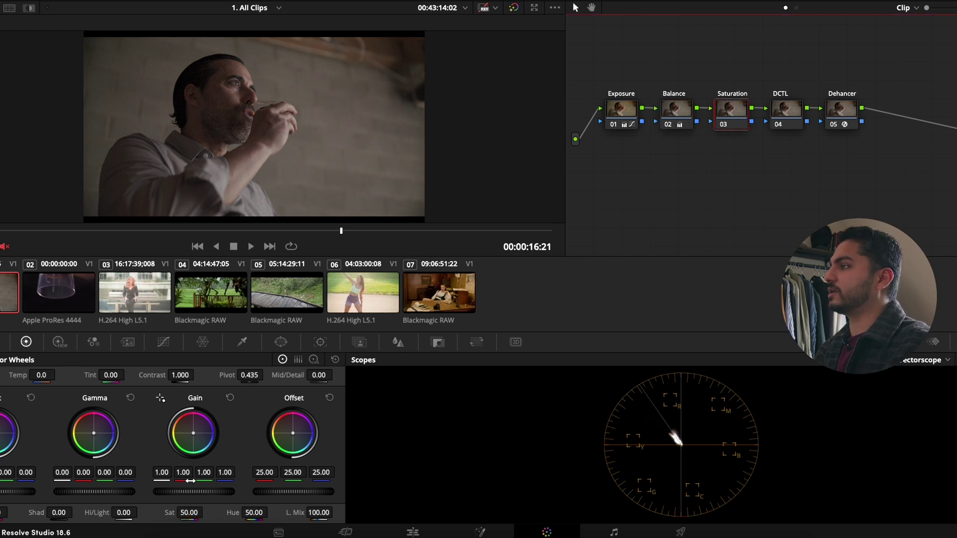
{"action": "left_click_drag", "start_coordinate": [170, 492], "coordinate": [194, 492]}
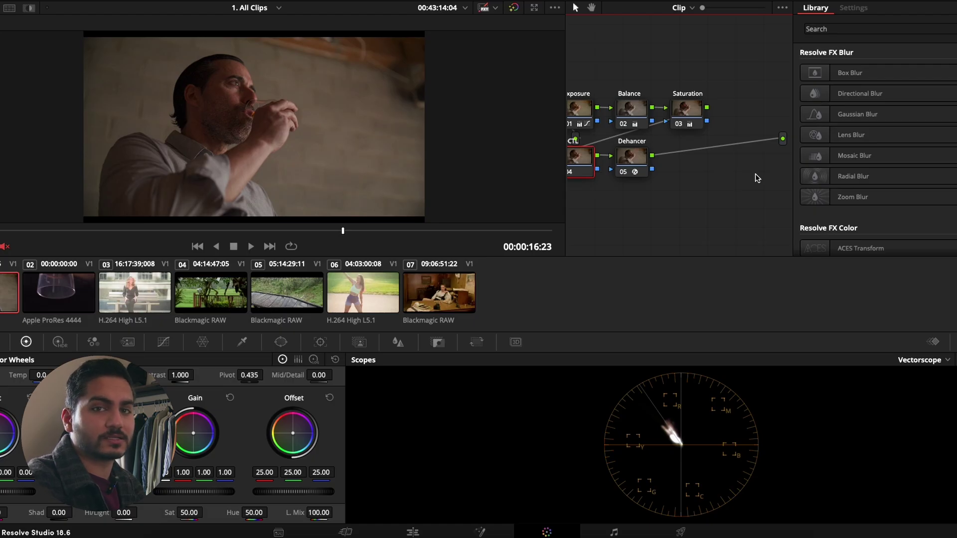
- Apply the DCTL effect to the DCTL node and choose MONO-Hue-Twist-v1.0 as its DCTL
{"action": "left_click_drag", "start_coordinate": [847, 73], "coordinate": [584, 158]}
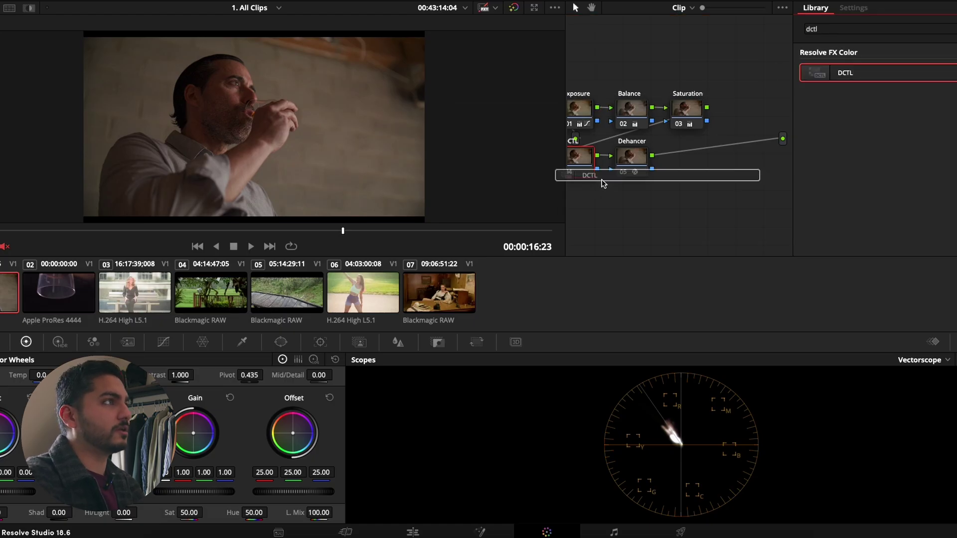
{"action": "left_click", "coordinate": [893, 71]}
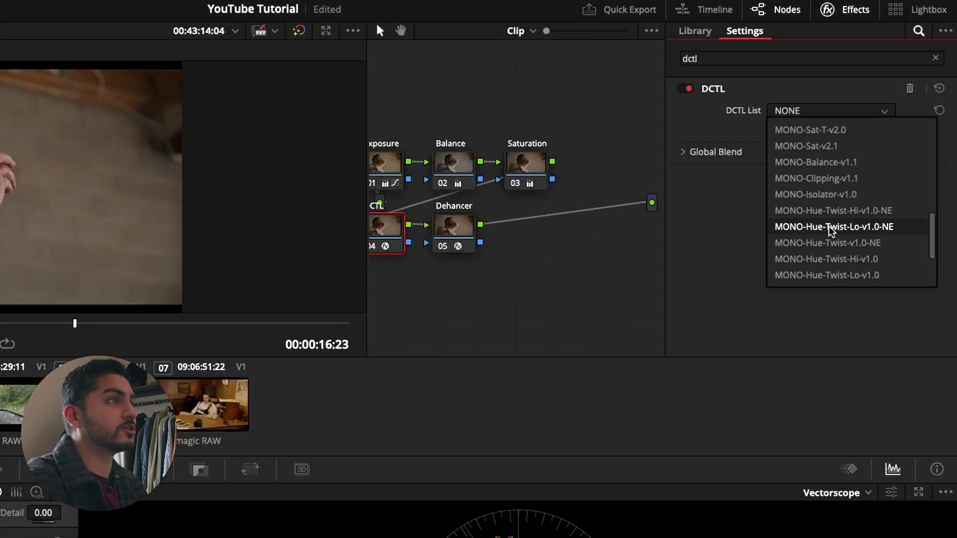
{"action": "scroll", "coordinate": [920, 160], "scroll_direction": "down", "scroll_amount": 2}
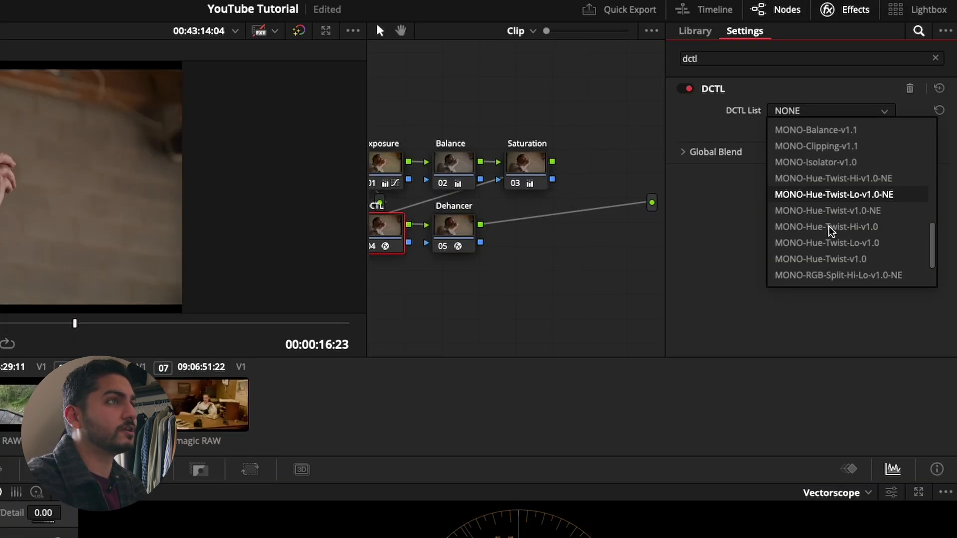
{"action": "left_click", "coordinate": [823, 258]}
- In the Hue Twist DCTL, set Red Twist to about 0.21, Blue Twist to about 0.06 and Yellow Twist to about 0.24
{"action": "mouse_move", "coordinate": [820, 152]}
{"action": "left_mouse_down"}
{"action": "mouse_move", "coordinate": [695, 150]}
{"action": "mouse_move", "coordinate": [832, 150]}
{"action": "mouse_move", "coordinate": [797, 149]}
{"action": "mouse_move", "coordinate": [821, 149]}
{"action": "left_mouse_up"}
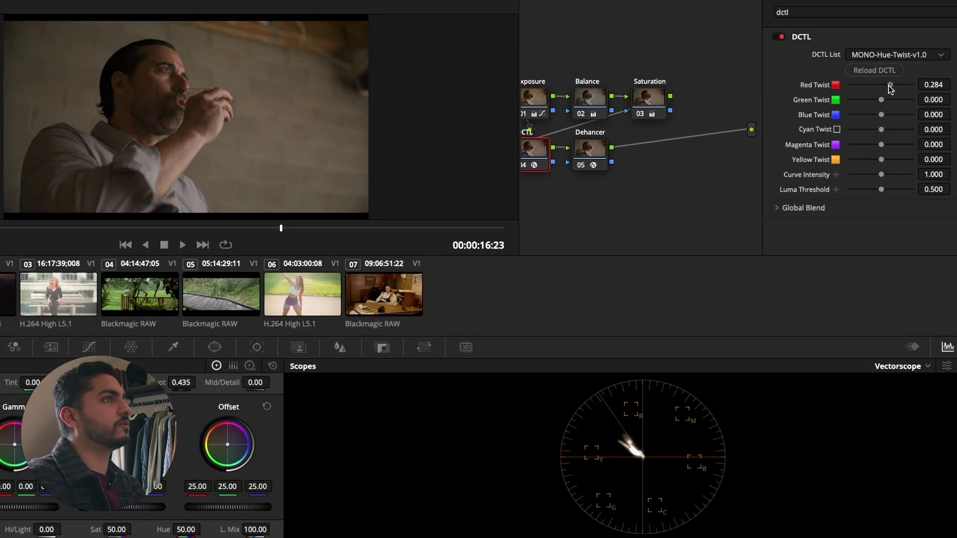
{"action": "left_click_drag", "start_coordinate": [891, 89], "coordinate": [881, 97]}
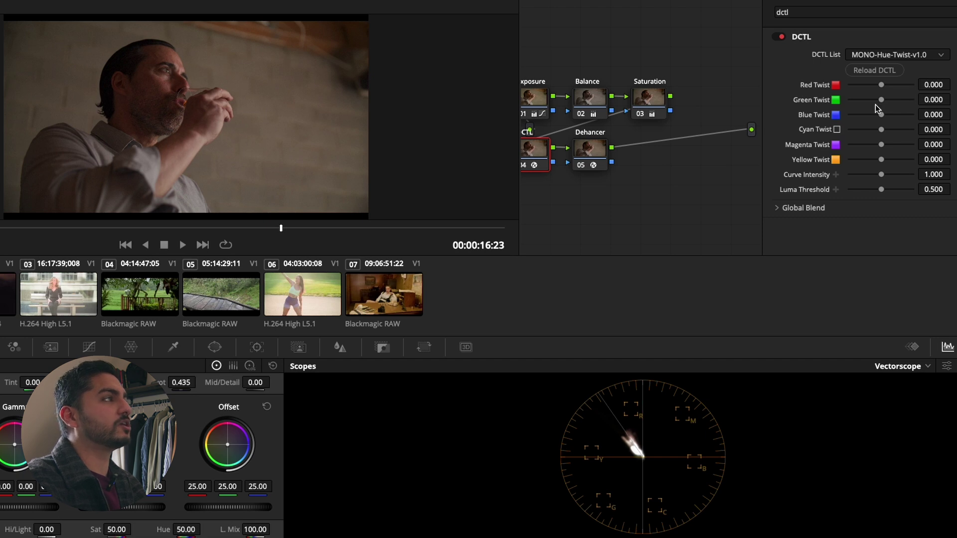
{"action": "left_click_drag", "start_coordinate": [878, 88], "coordinate": [883, 88]}
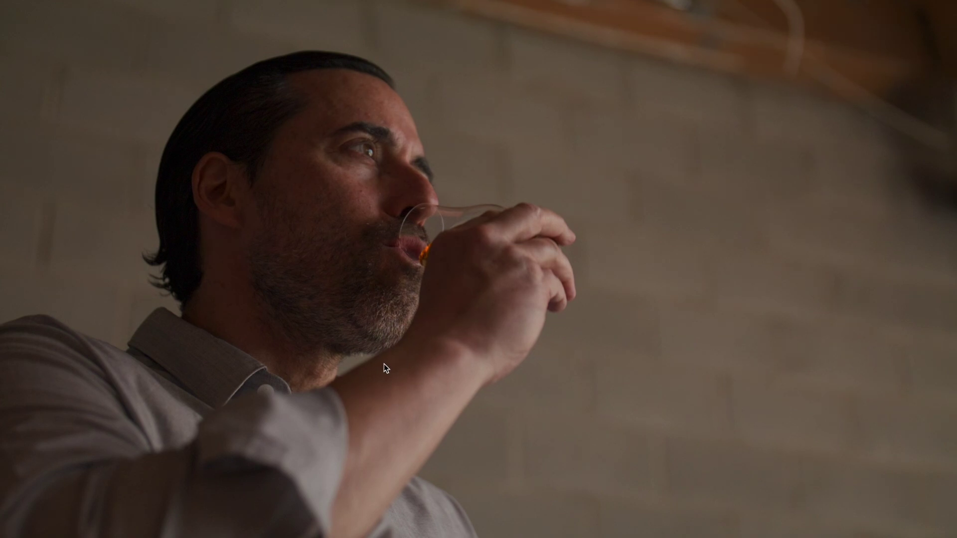
{"action": "mouse_move", "coordinate": [904, 168]}
{"action": "left_mouse_down"}
{"action": "mouse_move", "coordinate": [886, 169]}
{"action": "mouse_move", "coordinate": [908, 175]}
{"action": "left_mouse_up"}
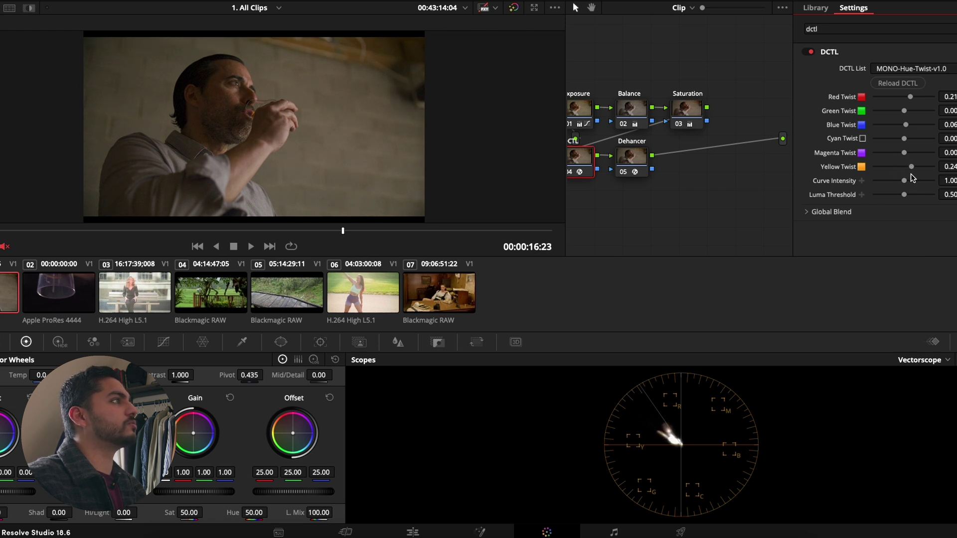
- Reduce the DCTL's Red Twist to about 0.04 and its Curve Intensity to about 0.75
{"action": "key", "text": "super+f"}
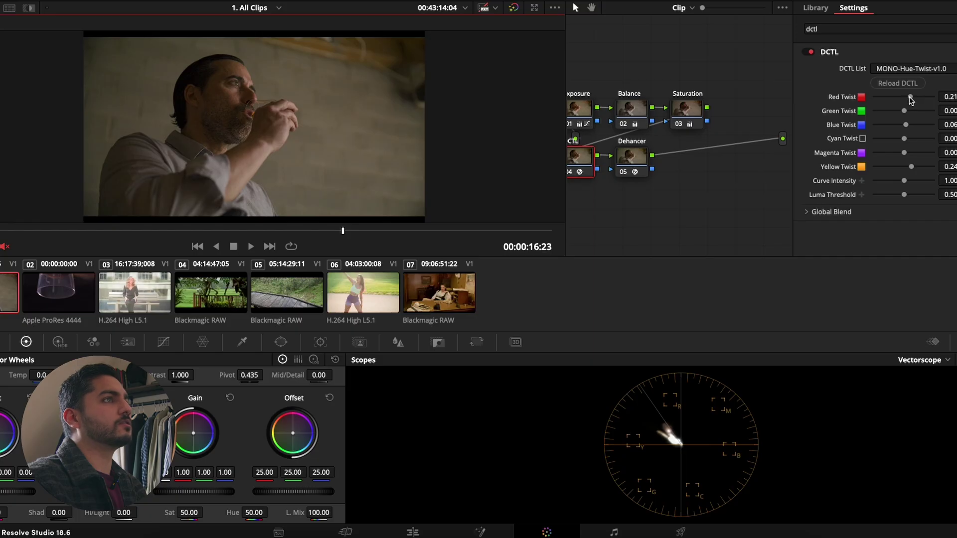
{"action": "left_click_drag", "start_coordinate": [911, 100], "coordinate": [908, 99]}
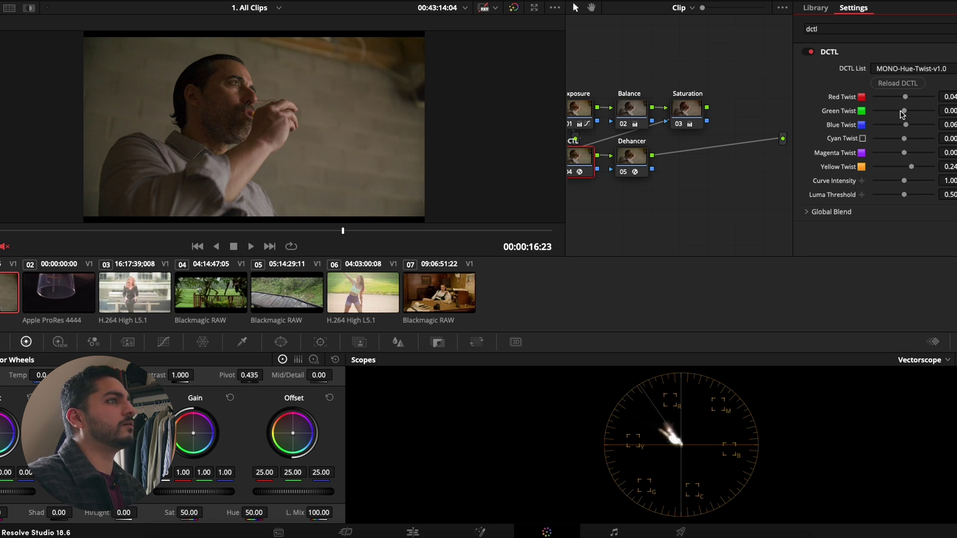
{"action": "mouse_move", "coordinate": [904, 181]}
{"action": "left_mouse_down"}
{"action": "mouse_move", "coordinate": [921, 180]}
{"action": "mouse_move", "coordinate": [897, 181]}
{"action": "left_mouse_up"}
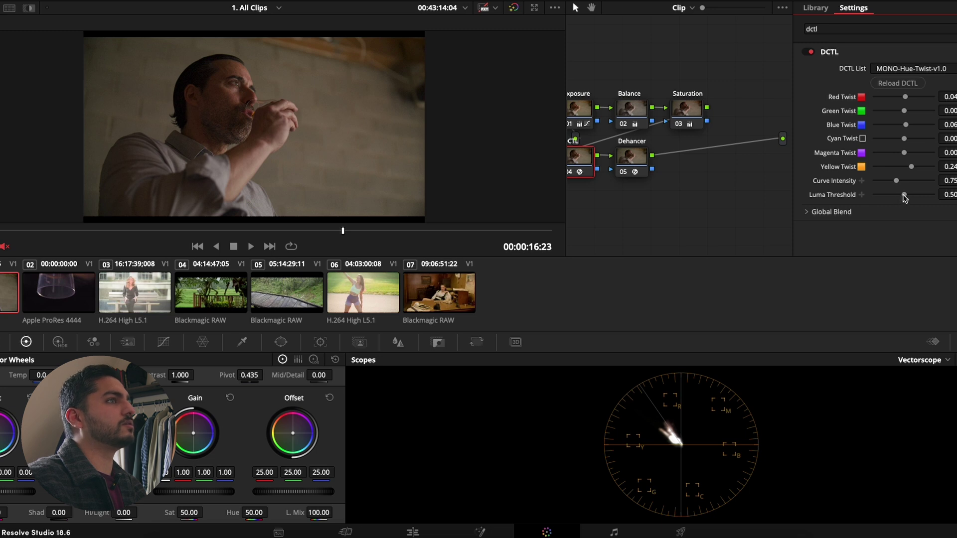
- Add a serial node after the DCTL node with a circle window stretched into a tall ellipse around the man's head and raised arm
{"action": "key", "text": "alt+s"}
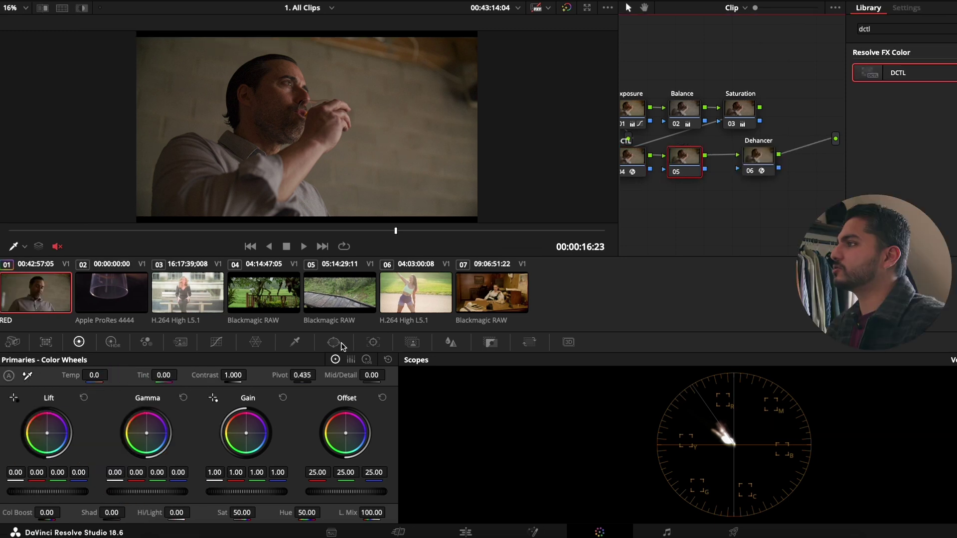
{"action": "left_click", "coordinate": [280, 342]}
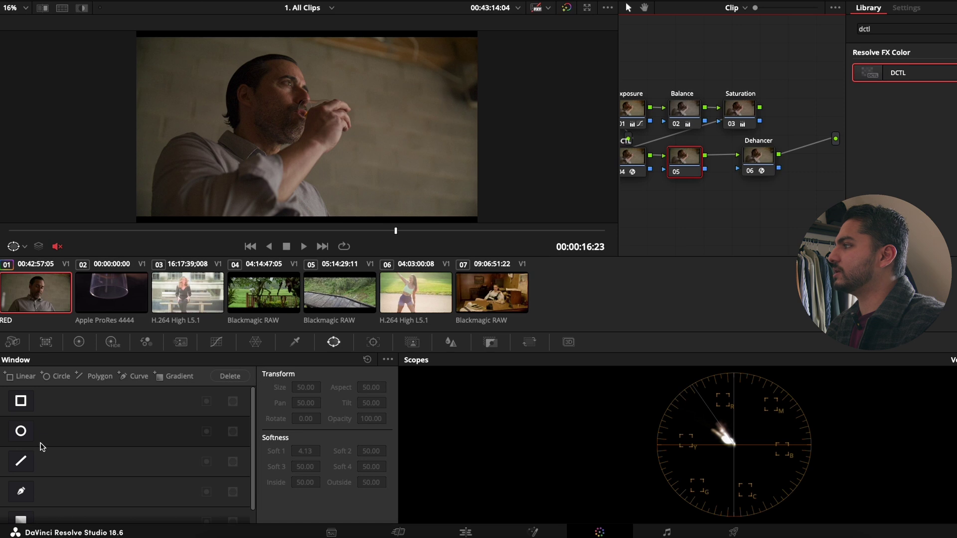
{"action": "left_click", "coordinate": [20, 431]}
{"action": "left_click_drag", "start_coordinate": [309, 127], "coordinate": [272, 101]}
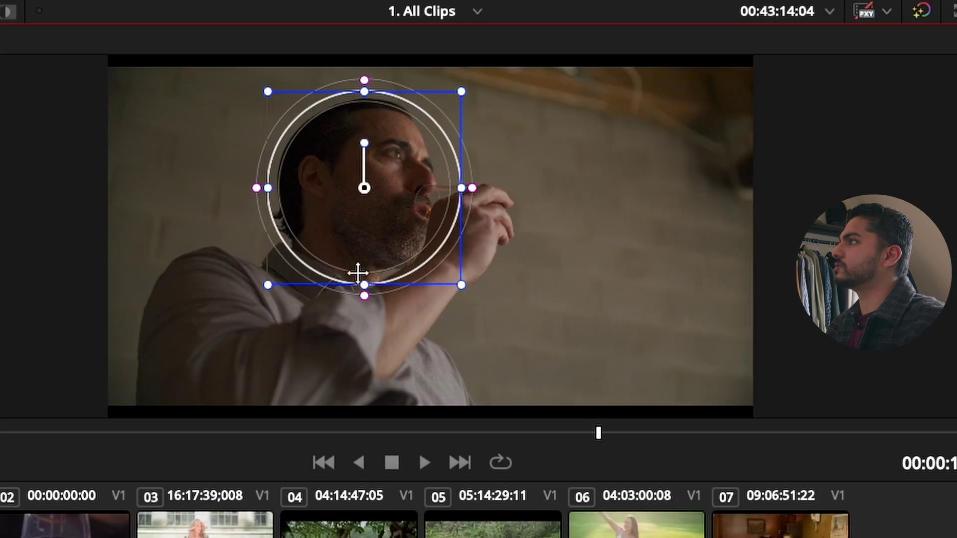
{"action": "left_click_drag", "start_coordinate": [364, 285], "coordinate": [364, 379]}
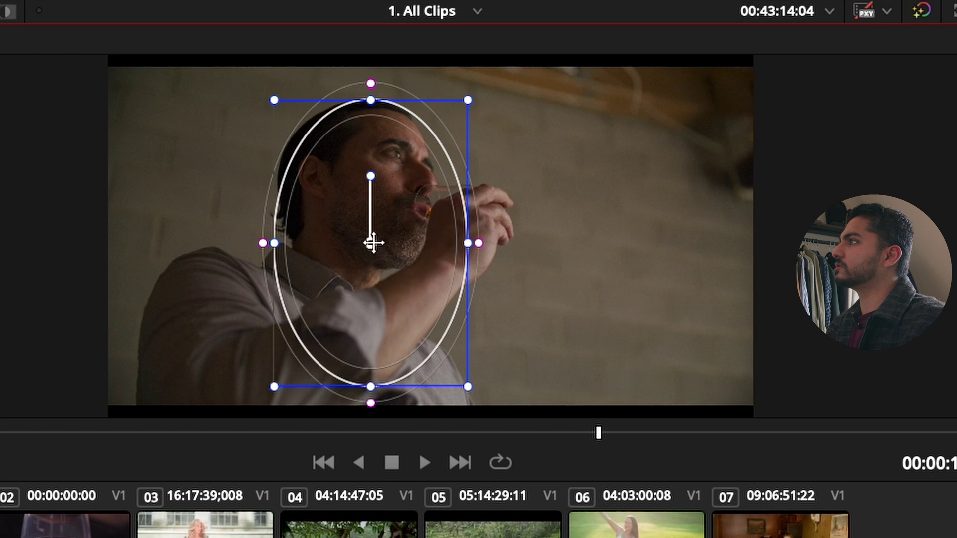
{"action": "left_click_drag", "start_coordinate": [370, 242], "coordinate": [368, 219]}
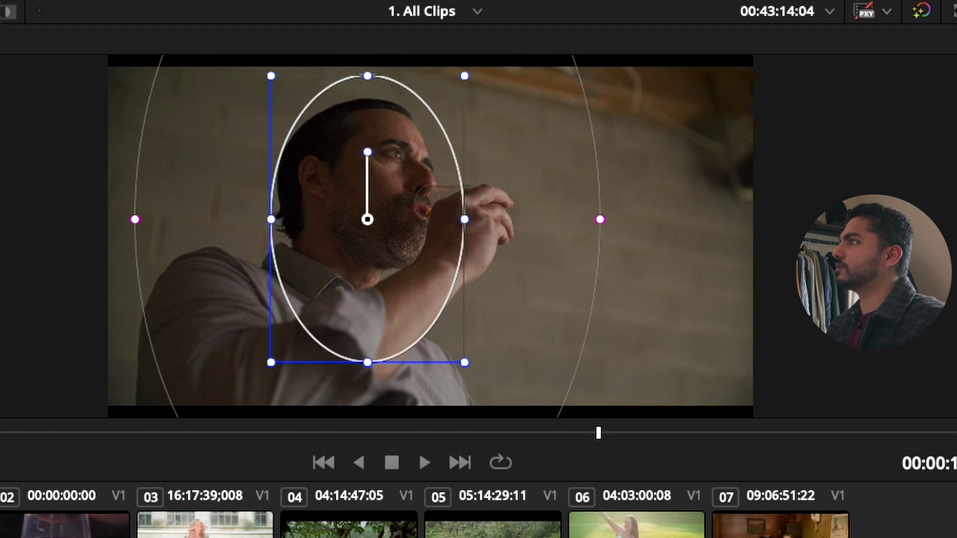
- Set the ellipse window's Soft 1 to 63.27, invert the window, and turn off its overlay in the viewer
{"action": "left_click_drag", "start_coordinate": [304, 451], "coordinate": [301, 451]}
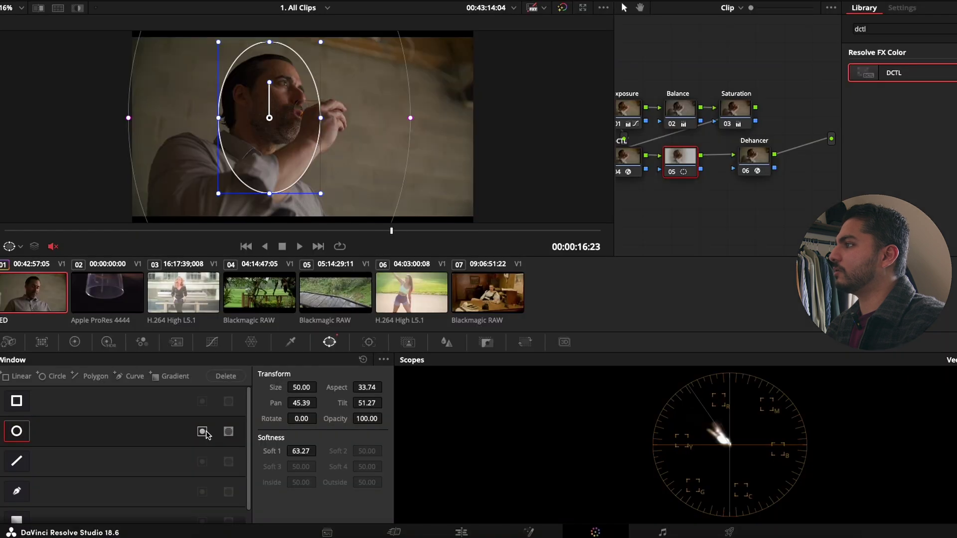
{"action": "left_click", "coordinate": [203, 432]}
{"action": "left_click", "coordinate": [11, 246]}
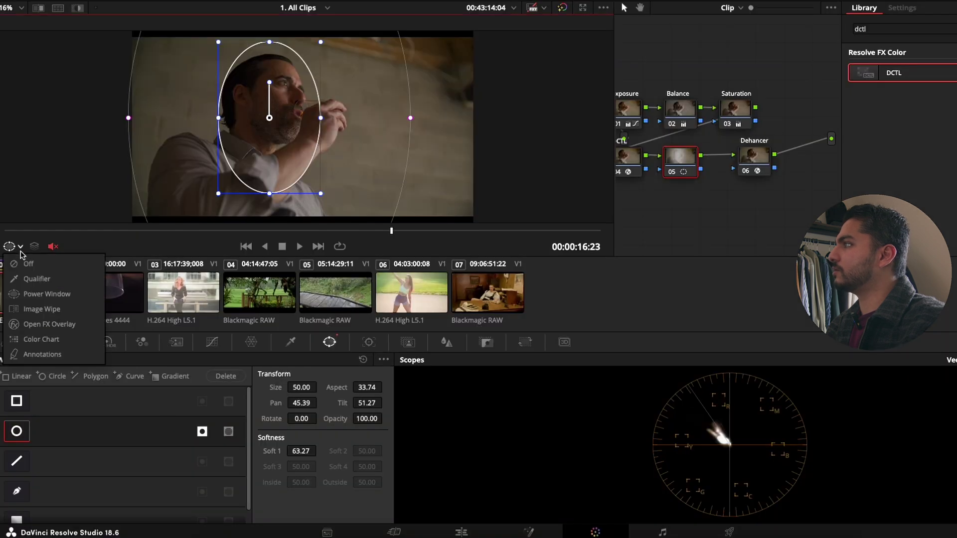
{"action": "left_click", "coordinate": [28, 264]}
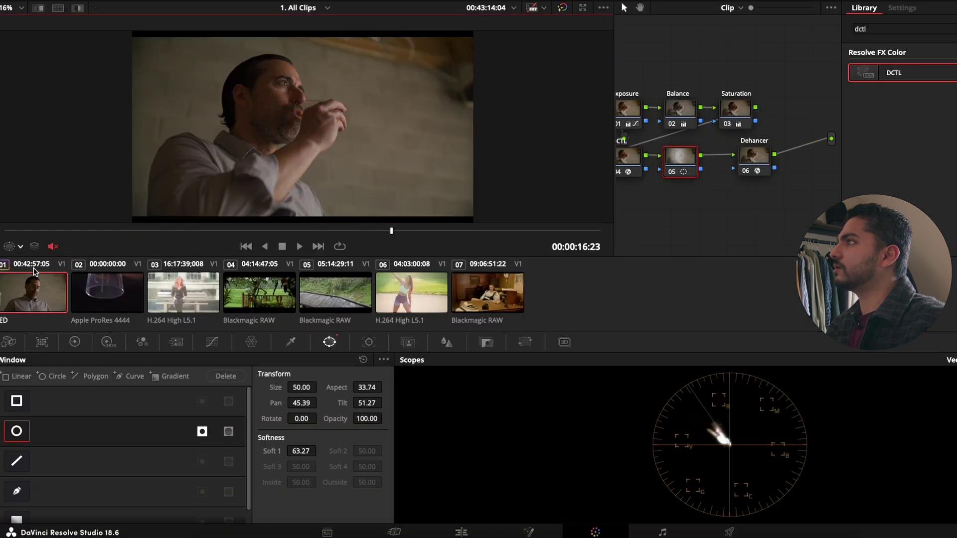
{"action": "left_click", "coordinate": [75, 341]}
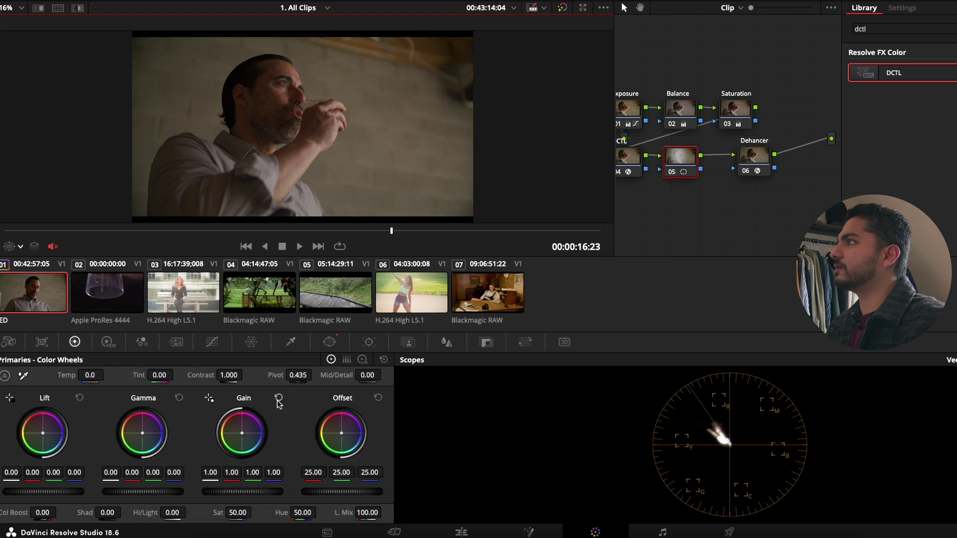
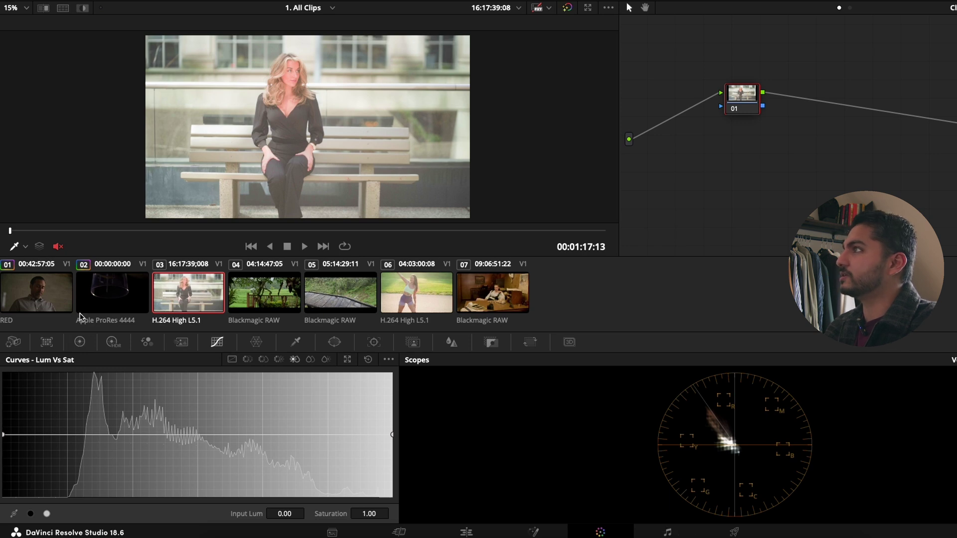
- On node 01 of clip 03, show the Parade scope and lower the Offset to 9.85 on all three channels
{"action": "left_click", "coordinate": [79, 341]}
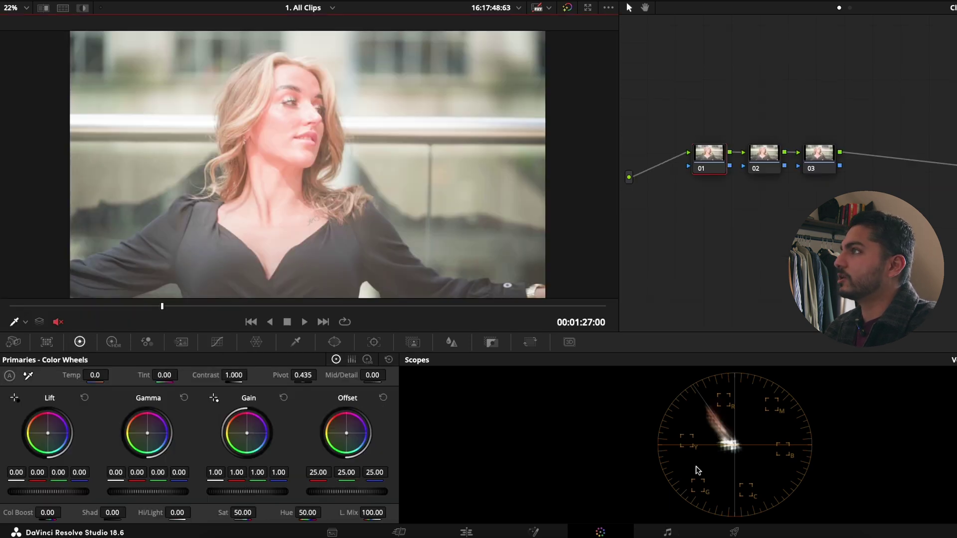
{"action": "left_click", "coordinate": [955, 359]}
{"action": "left_click", "coordinate": [956, 373]}
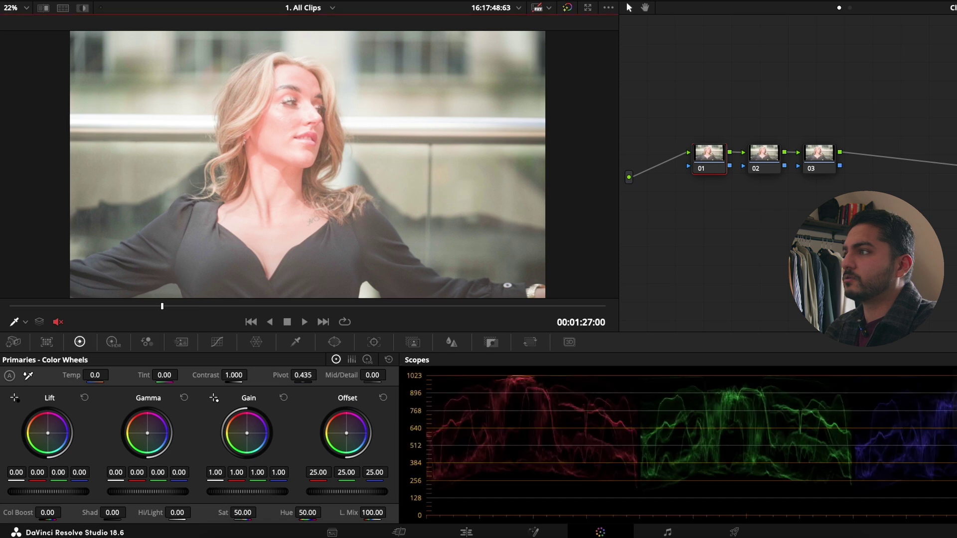
{"action": "left_click_drag", "start_coordinate": [359, 492], "coordinate": [283, 492]}
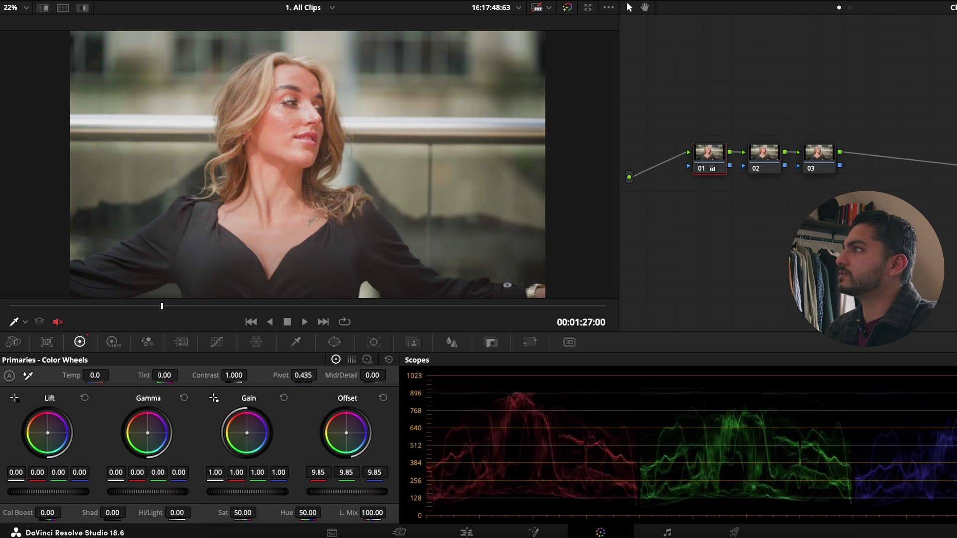
- On node 01, set Lift to -0.05, Gamma to 0.04, Gain to 0.95 and Offset to 9.90, and compare before and after
{"action": "left_click_drag", "start_coordinate": [162, 309], "coordinate": [188, 307]}
{"action": "left_click_drag", "start_coordinate": [148, 492], "coordinate": [146, 492]}
{"action": "left_click_drag", "start_coordinate": [48, 492], "coordinate": [37, 492]}
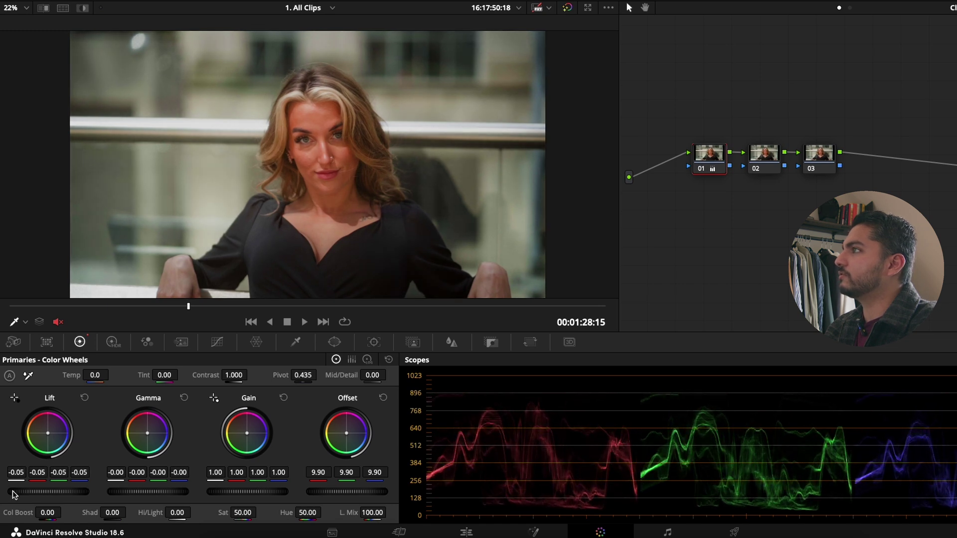
{"action": "left_click_drag", "start_coordinate": [125, 487], "coordinate": [136, 487]}
{"action": "left_click_drag", "start_coordinate": [247, 492], "coordinate": [242, 492]}
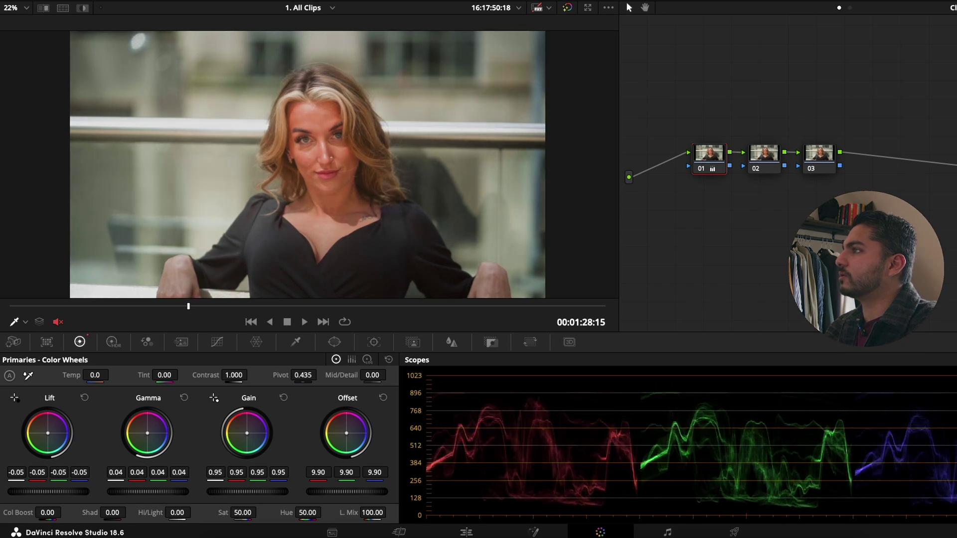
{"action": "key", "text": "super+d"}
{"action": "key", "text": "super+d"}
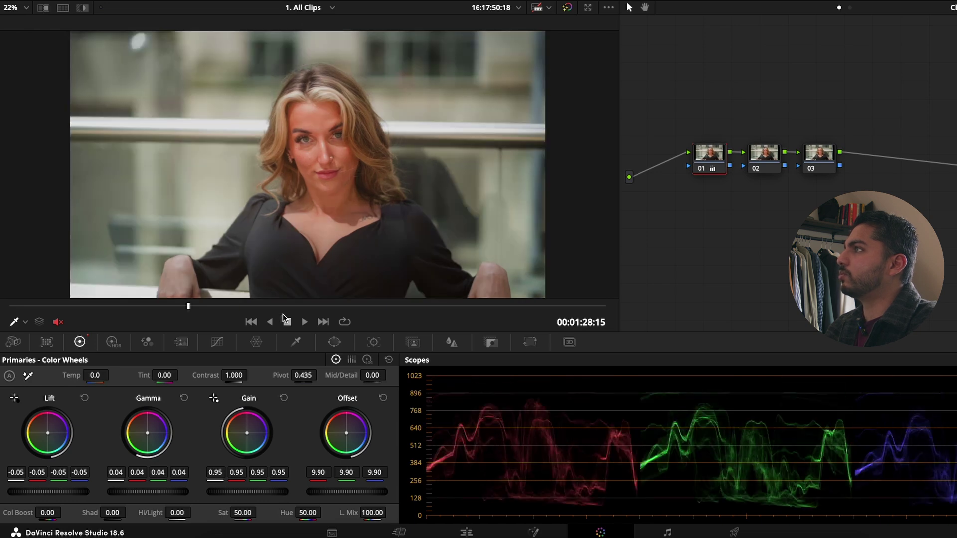
{"action": "key", "text": "super+f"}
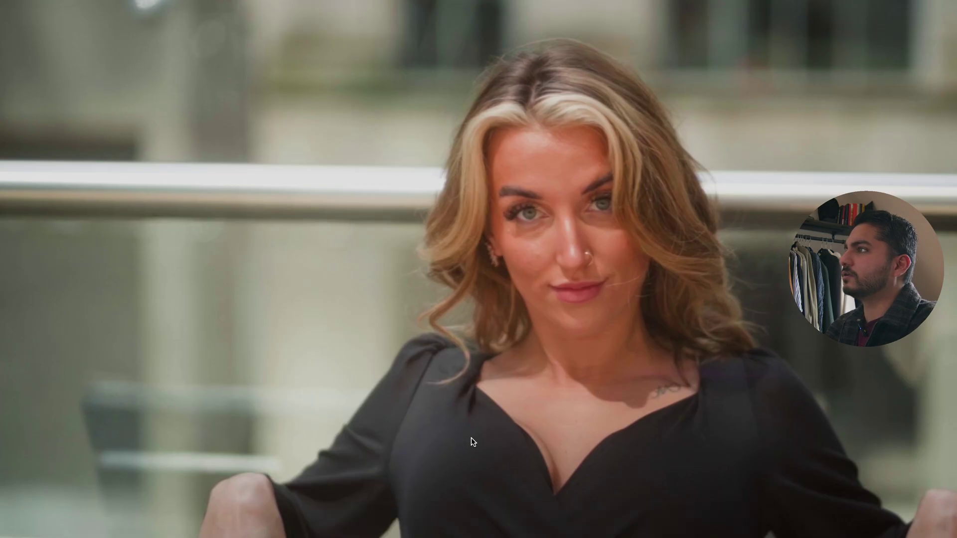
{"action": "key", "text": "super+f"}
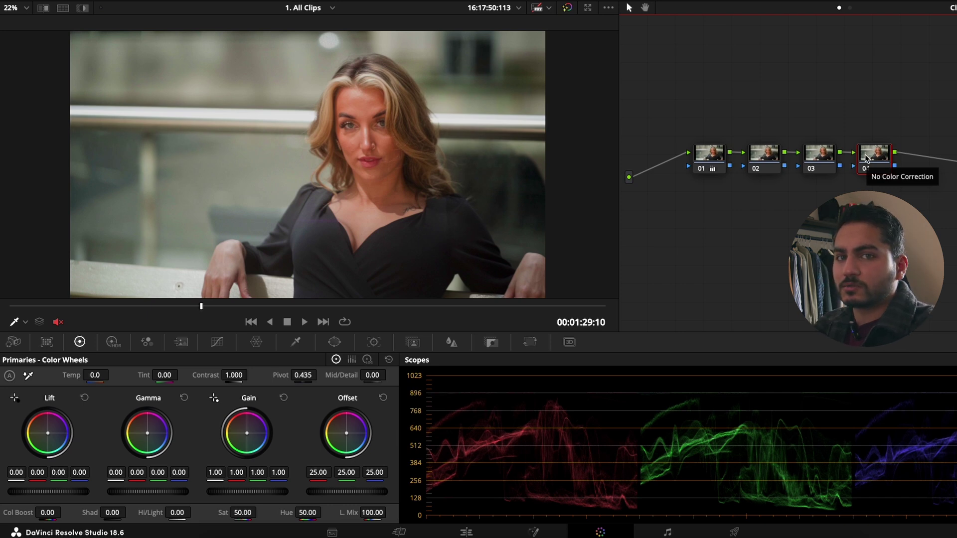
- Move node 04 below the other nodes and apply the LD - Cashmere 2 LUT from the Lens Distortions folder to it
{"action": "left_click_drag", "start_coordinate": [865, 154], "coordinate": [646, 219]}
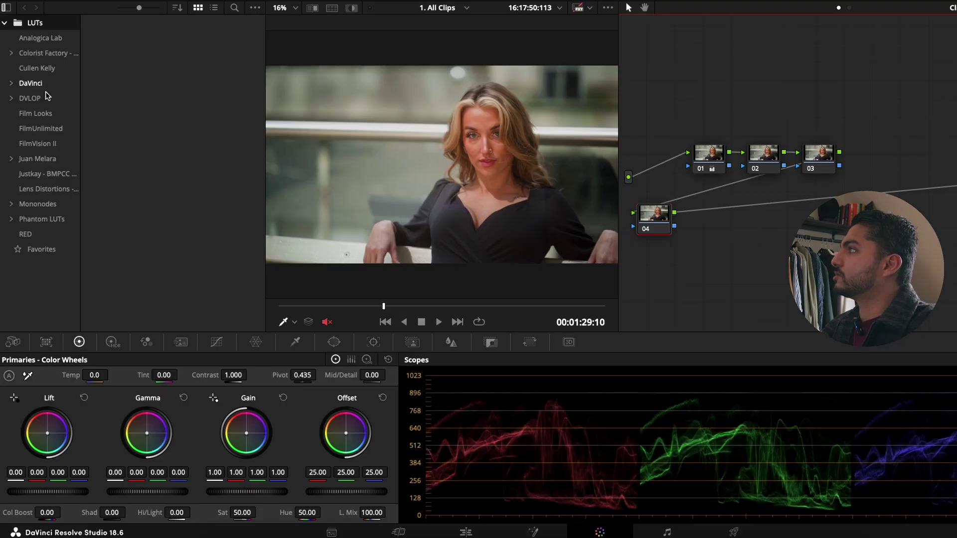
{"action": "left_click", "coordinate": [37, 190]}
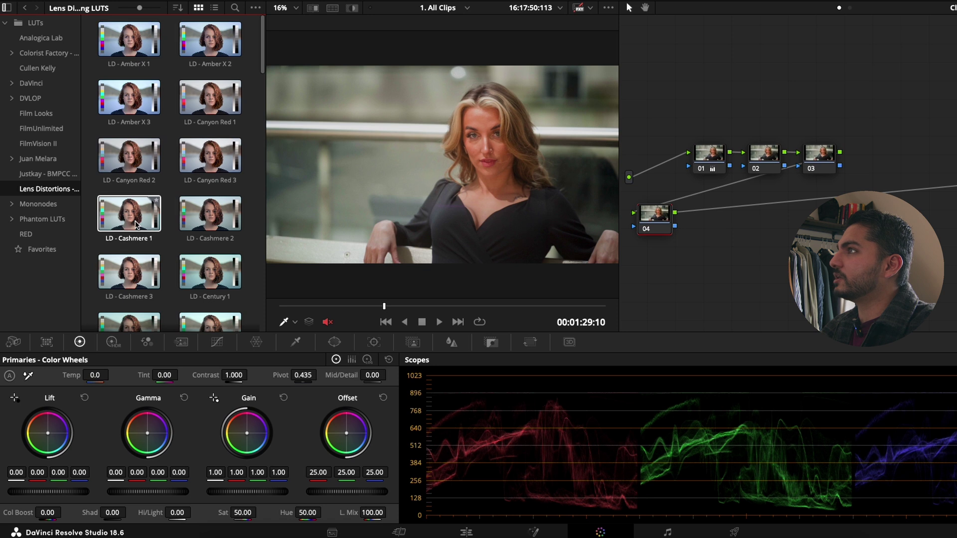
{"action": "left_click_drag", "start_coordinate": [210, 214], "coordinate": [657, 214]}
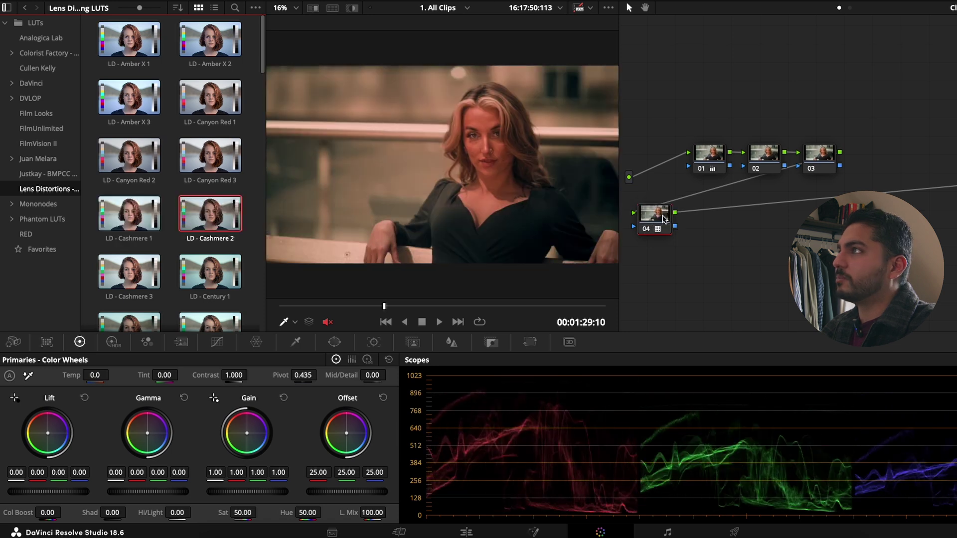
- Lower node 04's Key Output Gain to 0.412 and compare the LUT on and off at another frame
{"action": "left_click", "coordinate": [414, 343]}
{"action": "left_click", "coordinate": [496, 344]}
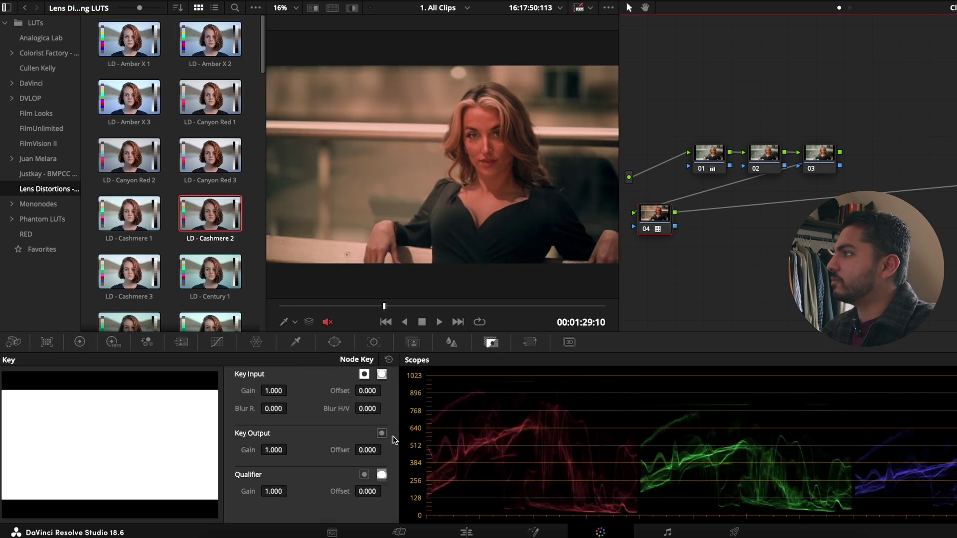
{"action": "left_click_drag", "start_coordinate": [277, 453], "coordinate": [271, 453]}
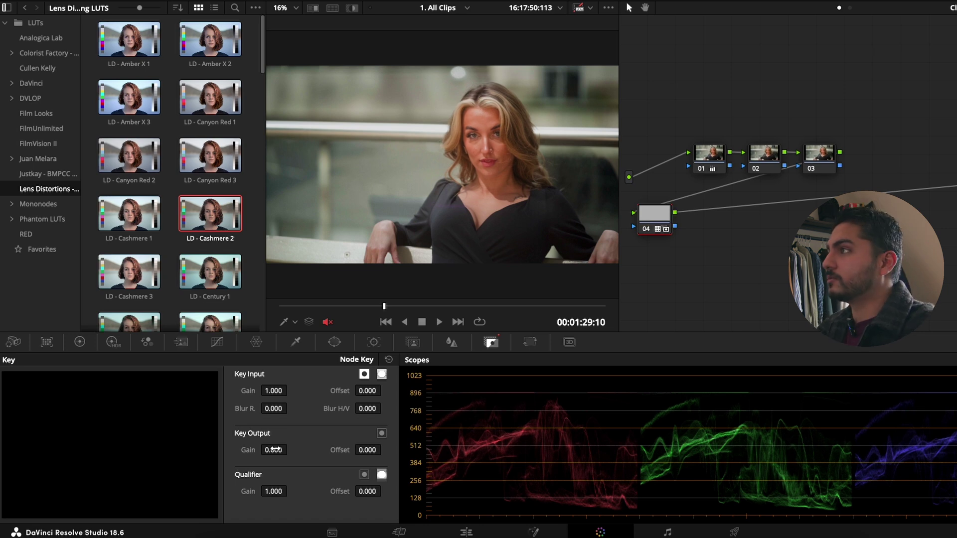
{"action": "left_click_drag", "start_coordinate": [265, 450], "coordinate": [267, 450]}
{"action": "key", "text": "super+f"}
{"action": "key", "text": "super+f"}
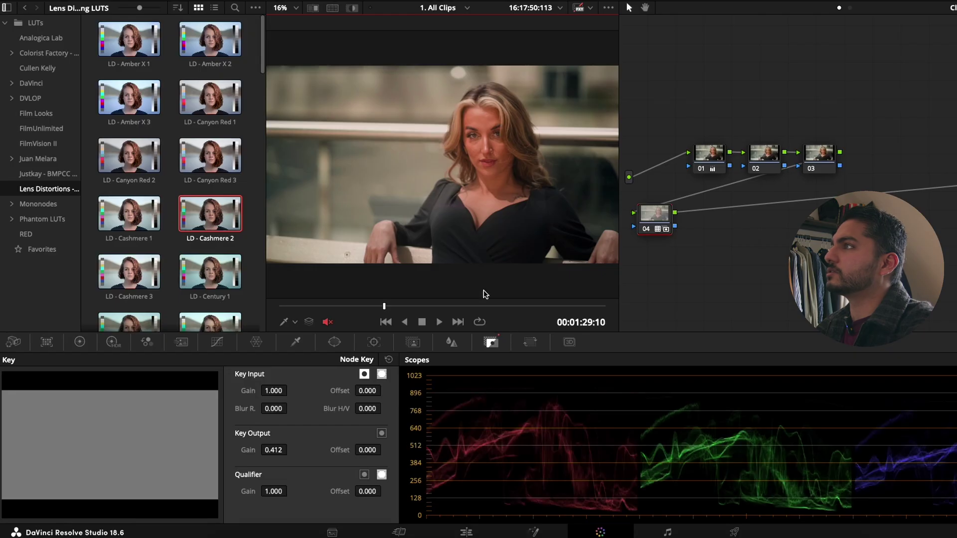
{"action": "left_click_drag", "start_coordinate": [397, 308], "coordinate": [414, 306]}
{"action": "key", "text": "super+d"}
{"action": "key", "text": "super+d"}
{"action": "key", "text": "super+d"}
{"action": "key", "text": "super+d"}
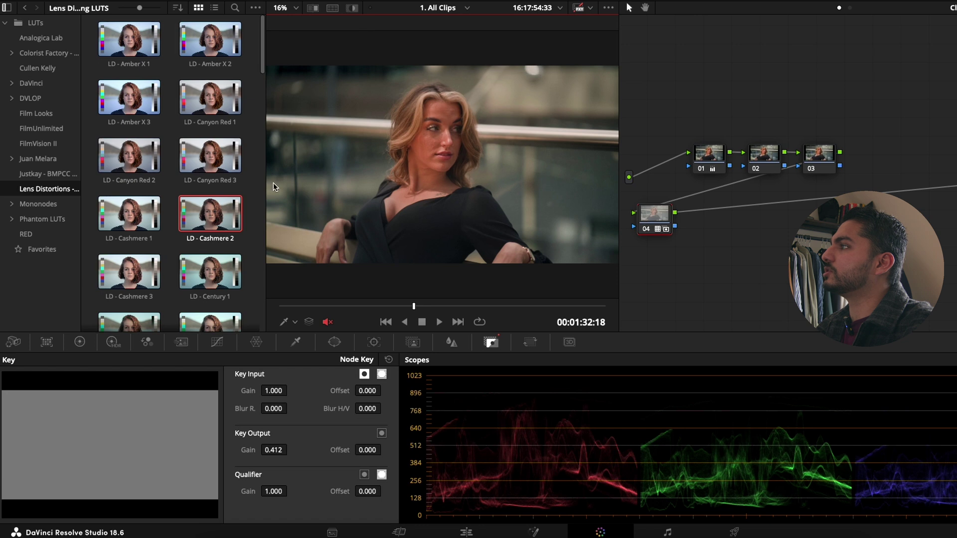
- Label node 02 "Saturation" and raise its Gain to 1.62 on all channels
{"action": "left_click", "coordinate": [709, 152]}
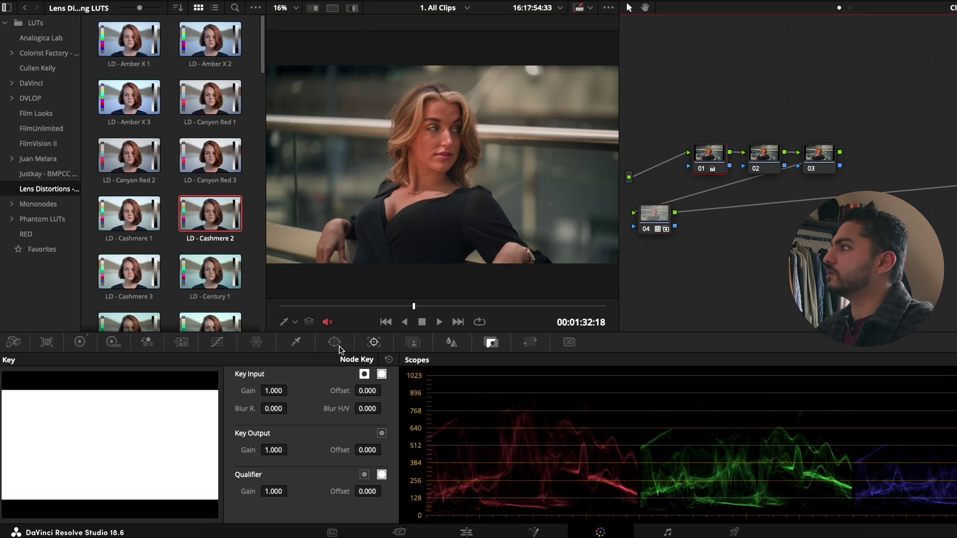
{"action": "left_click", "coordinate": [78, 340]}
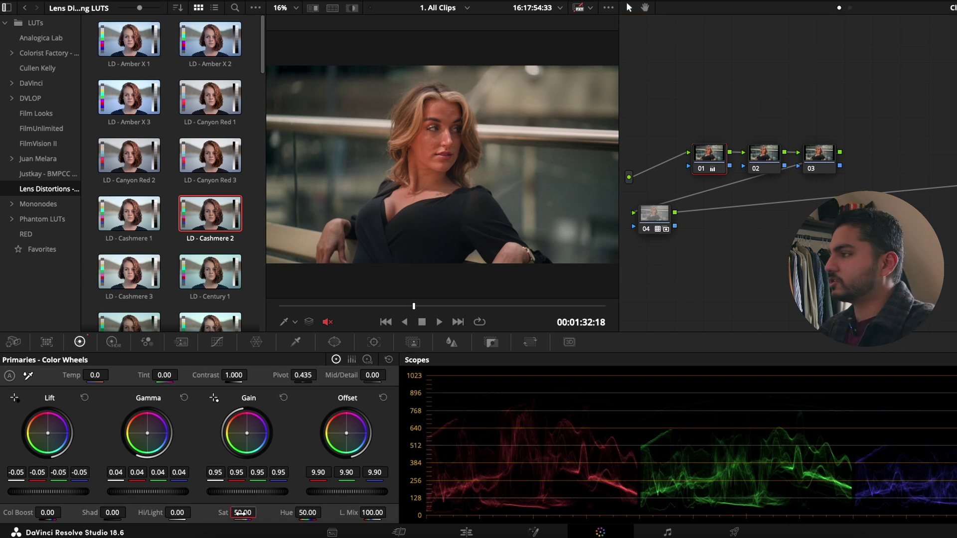
{"action": "left_click", "coordinate": [770, 158]}
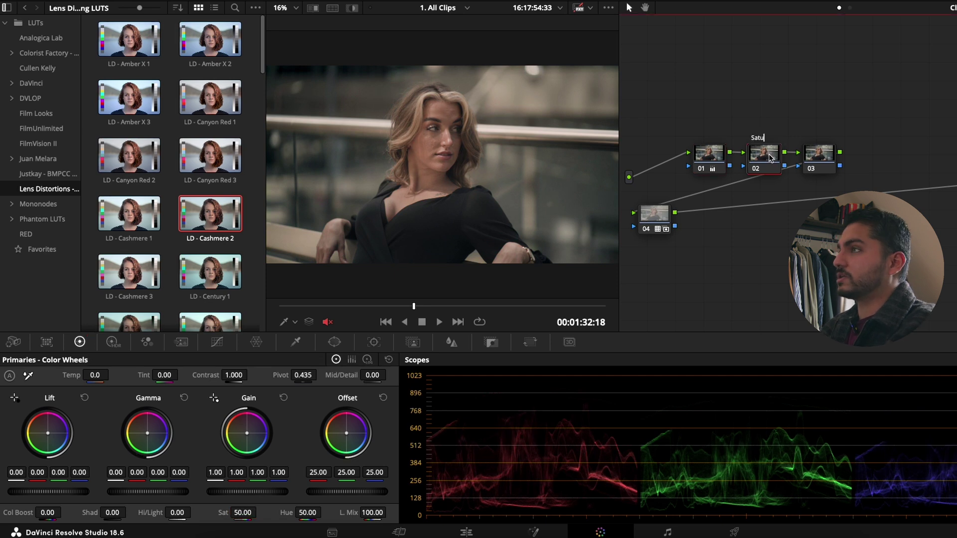
{"action": "left_click_drag", "start_coordinate": [233, 495], "coordinate": [264, 494]}
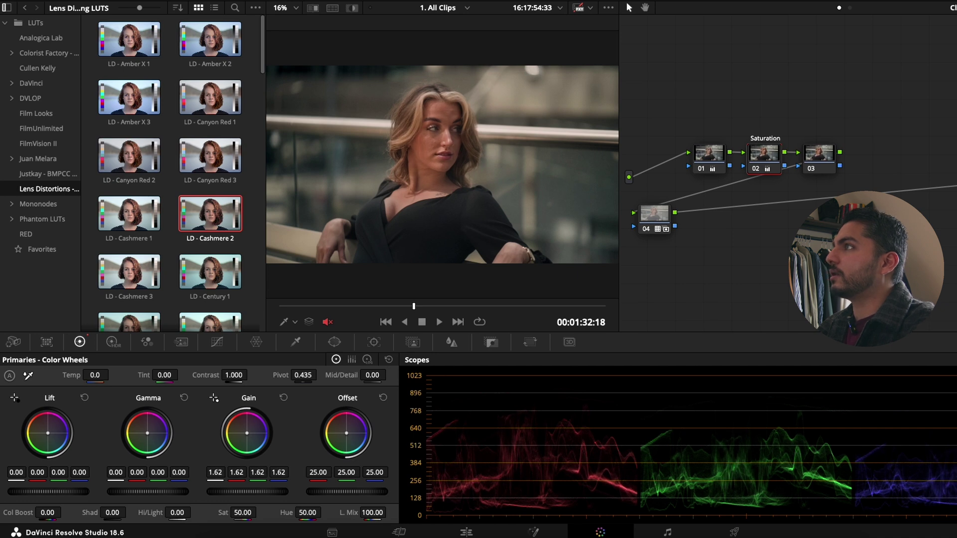
- On node 03, lower the Midtone and Shadow levels with the log wheels
{"action": "left_click", "coordinate": [822, 154]}
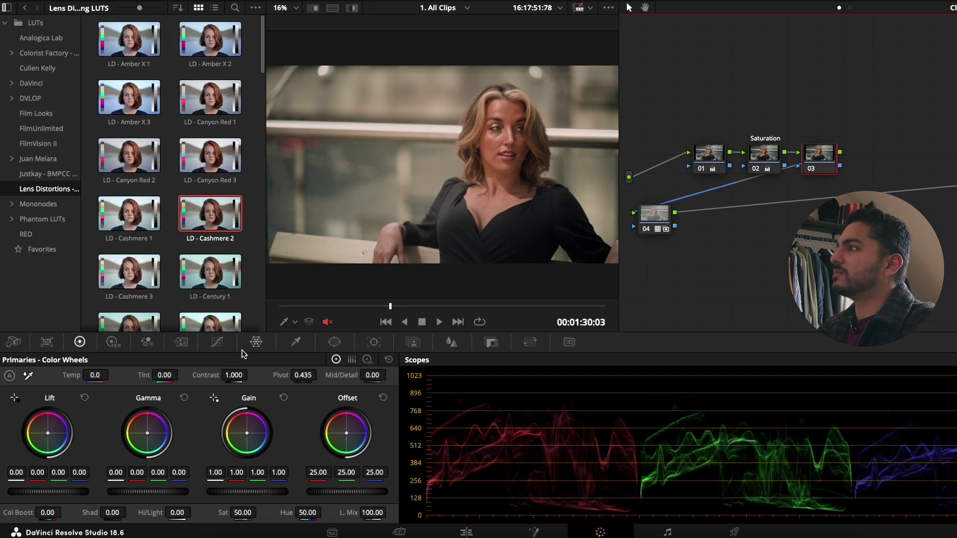
{"action": "left_click", "coordinate": [216, 343]}
{"action": "left_click", "coordinate": [296, 342]}
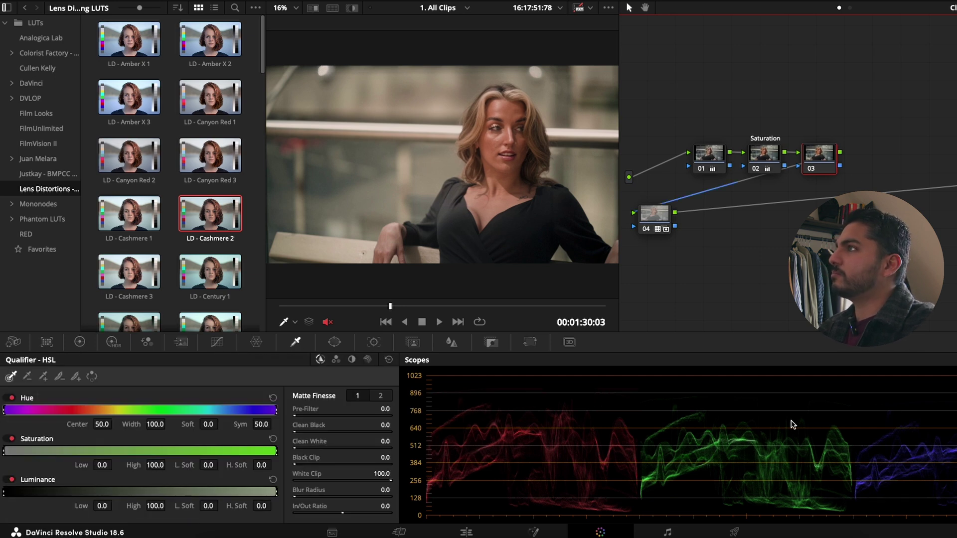
{"action": "key", "text": "super+w"}
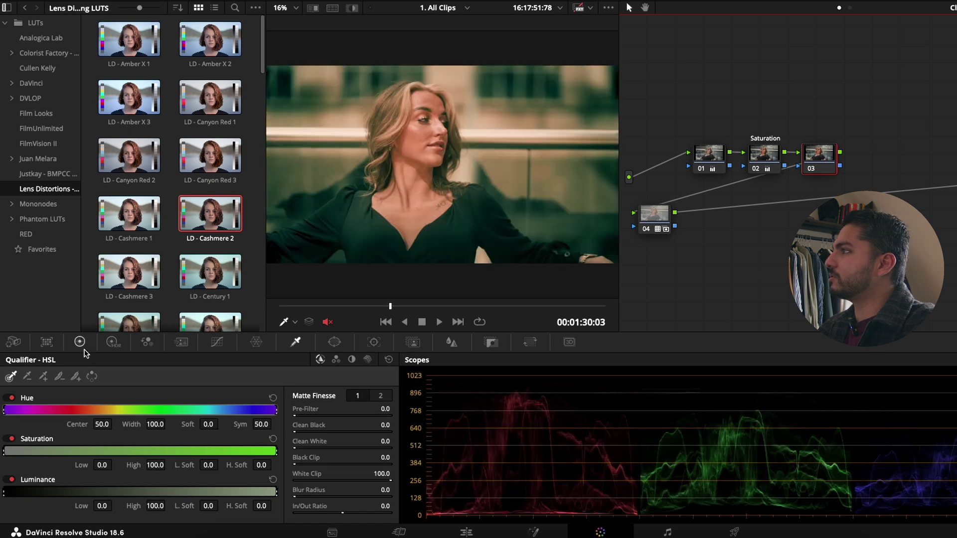
{"action": "left_click", "coordinate": [80, 343]}
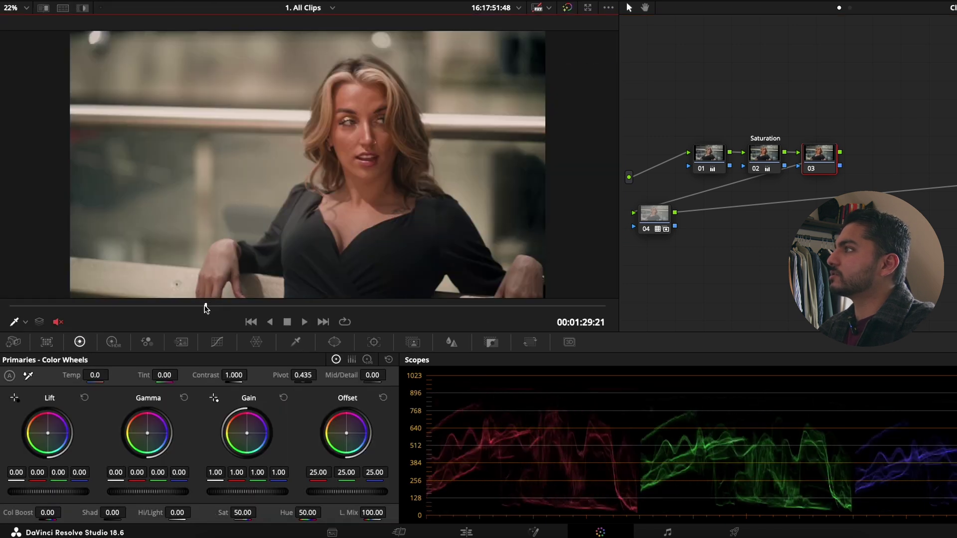
{"action": "left_click_drag", "start_coordinate": [204, 306], "coordinate": [205, 306]}
{"action": "left_click", "coordinate": [367, 360]}
{"action": "left_click_drag", "start_coordinate": [135, 493], "coordinate": [109, 492]}
{"action": "left_click_drag", "start_coordinate": [49, 492], "coordinate": [38, 492]}
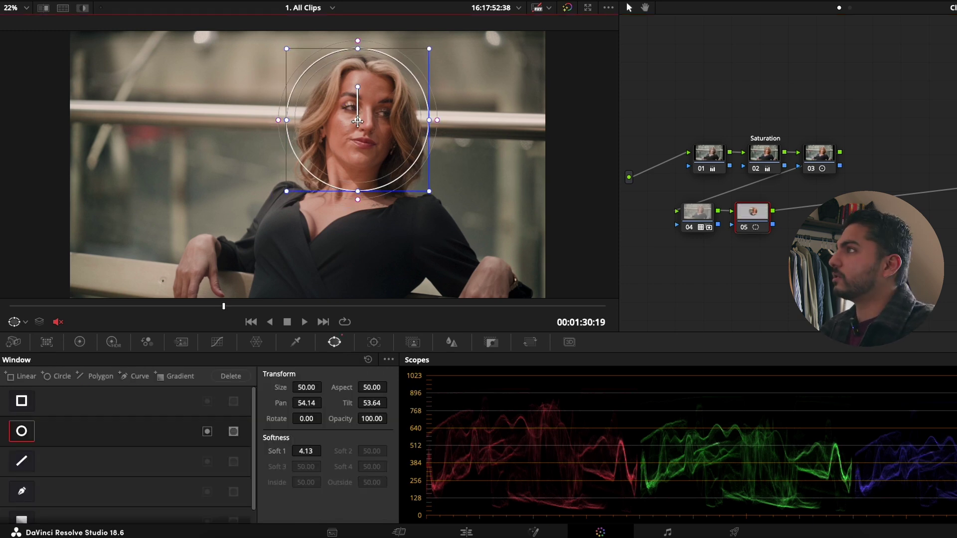
- Stretch and tilt node 05's circle window around the woman's head and chest, set Soft 1 to 86.49, invert it, and hide its overlay
{"action": "left_click_drag", "start_coordinate": [357, 121], "coordinate": [362, 125]}
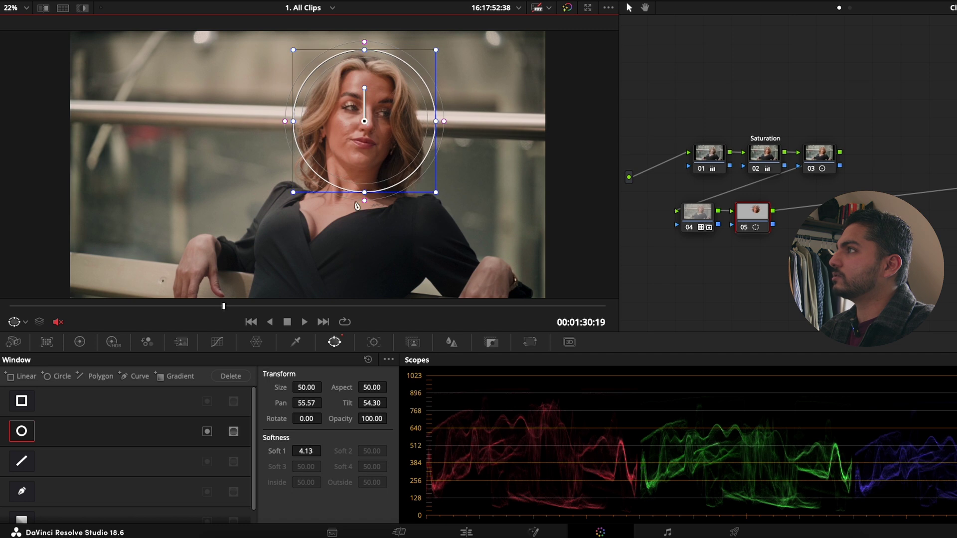
{"action": "left_click_drag", "start_coordinate": [366, 198], "coordinate": [363, 259]}
{"action": "left_click_drag", "start_coordinate": [361, 99], "coordinate": [376, 101]}
{"action": "left_click_drag", "start_coordinate": [376, 101], "coordinate": [373, 100]}
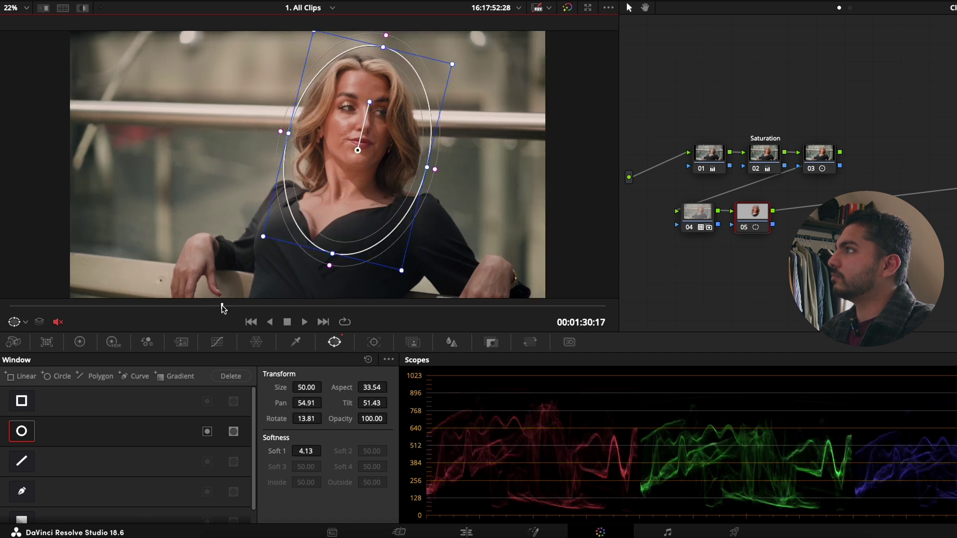
{"action": "left_click_drag", "start_coordinate": [222, 306], "coordinate": [219, 306]}
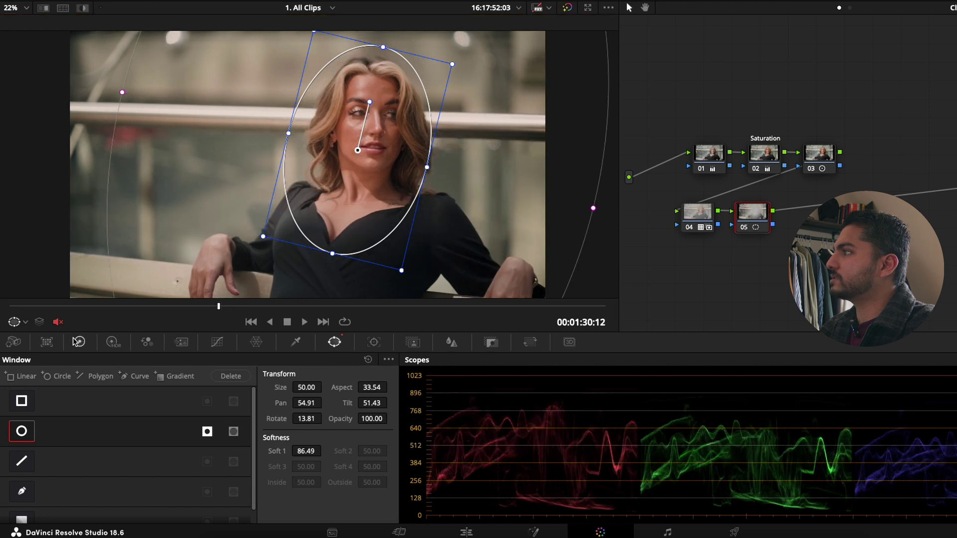
{"action": "left_click", "coordinate": [77, 341]}
{"action": "left_click", "coordinate": [23, 323]}
{"action": "left_click", "coordinate": [32, 335]}
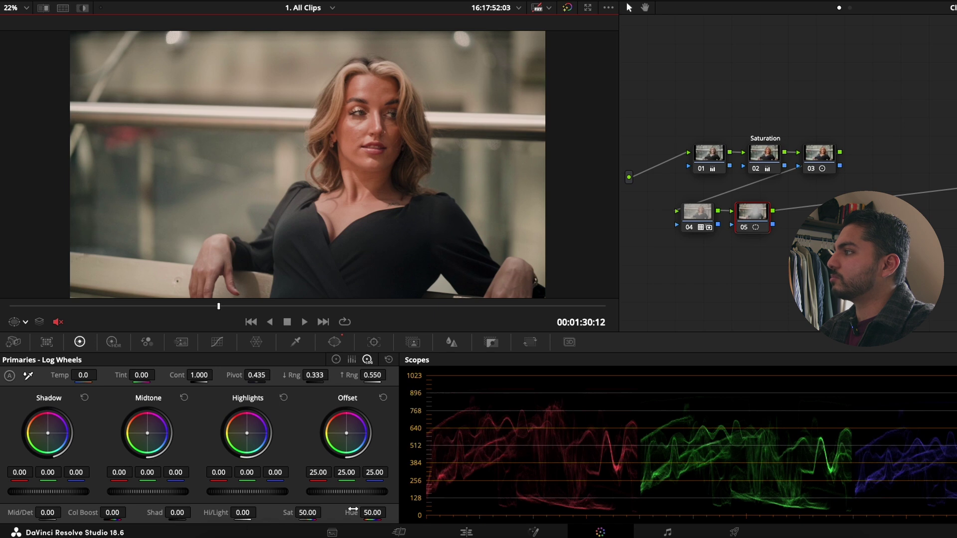
- On node 05, lower the Offset to 18.30 and slightly raise the Gain, and compare the vignette on and off, including full screen
{"action": "left_click", "coordinate": [336, 360]}
{"action": "left_click_drag", "start_coordinate": [347, 491], "coordinate": [277, 492]}
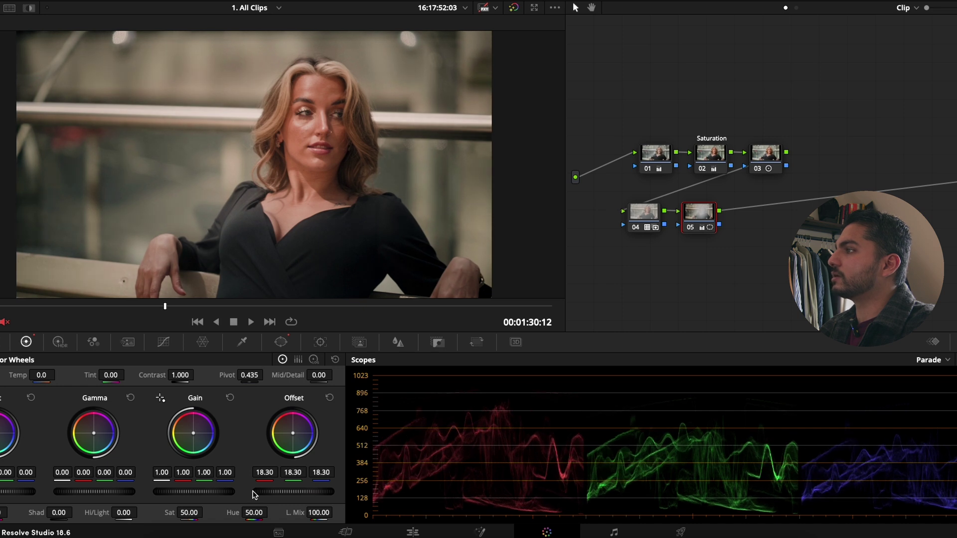
{"action": "mouse_move", "coordinate": [177, 489]}
{"action": "left_mouse_down"}
{"action": "mouse_move", "coordinate": [166, 489]}
{"action": "mouse_move", "coordinate": [180, 489]}
{"action": "left_mouse_up"}
{"action": "key", "text": "super+d"}
{"action": "key", "text": "super+d"}
{"action": "key", "text": "super+f"}
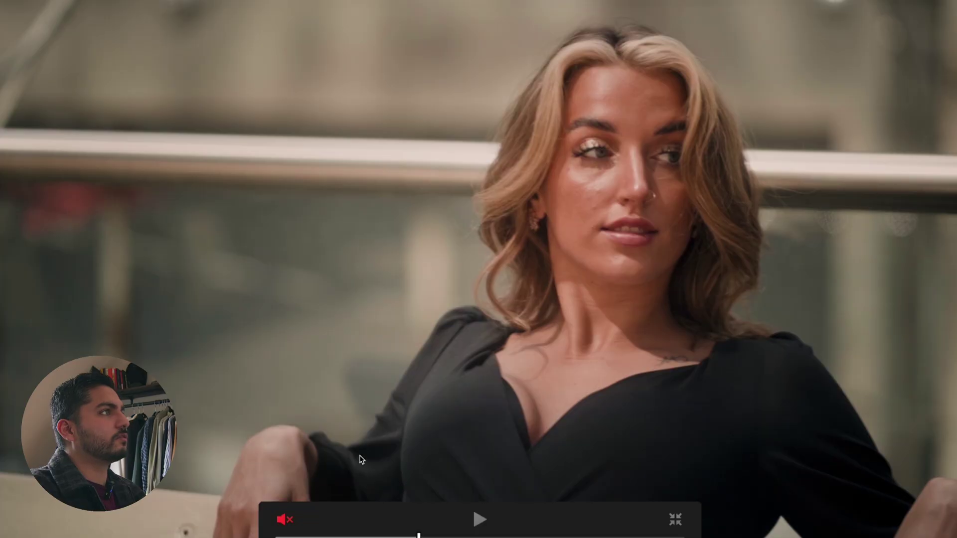
{"action": "key", "text": "super+f"}
{"action": "key", "text": "super+d"}
{"action": "key", "text": "super+d"}
{"action": "left_click_drag", "start_coordinate": [158, 306], "coordinate": [94, 312]}
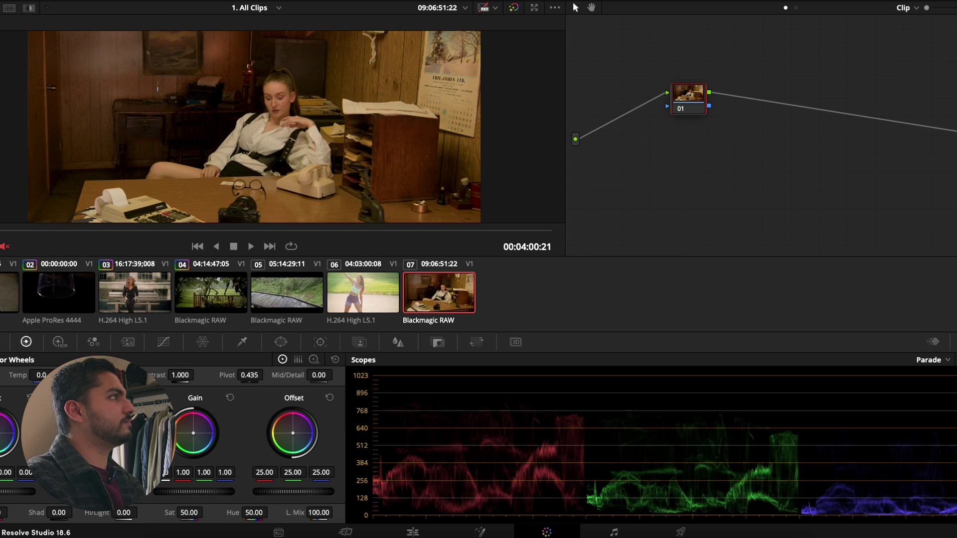
- On clip 07, balance node 04 toward blue with Offset values of 24.76 red, 24.54 green and 26.89 blue
{"action": "left_click", "coordinate": [822, 0]}
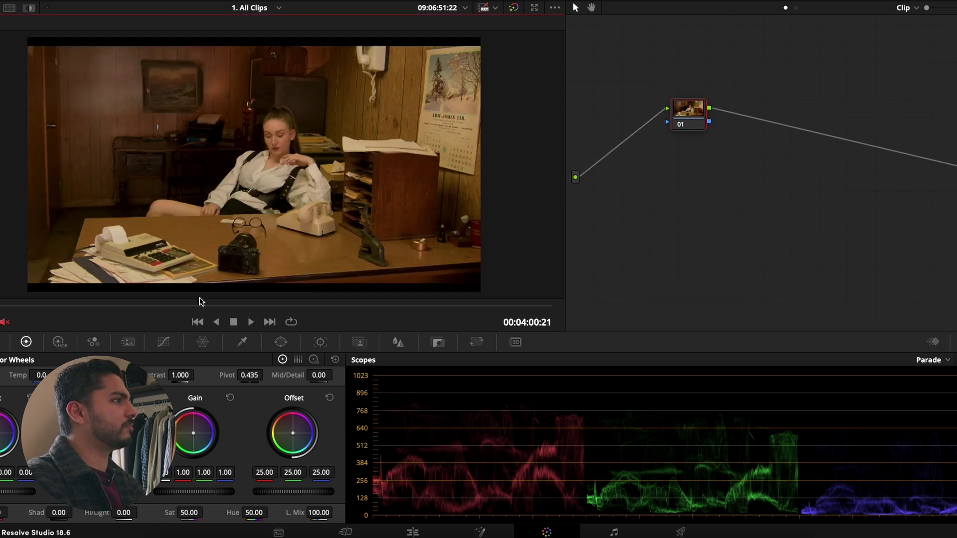
{"action": "left_click_drag", "start_coordinate": [199, 310], "coordinate": [534, 305]}
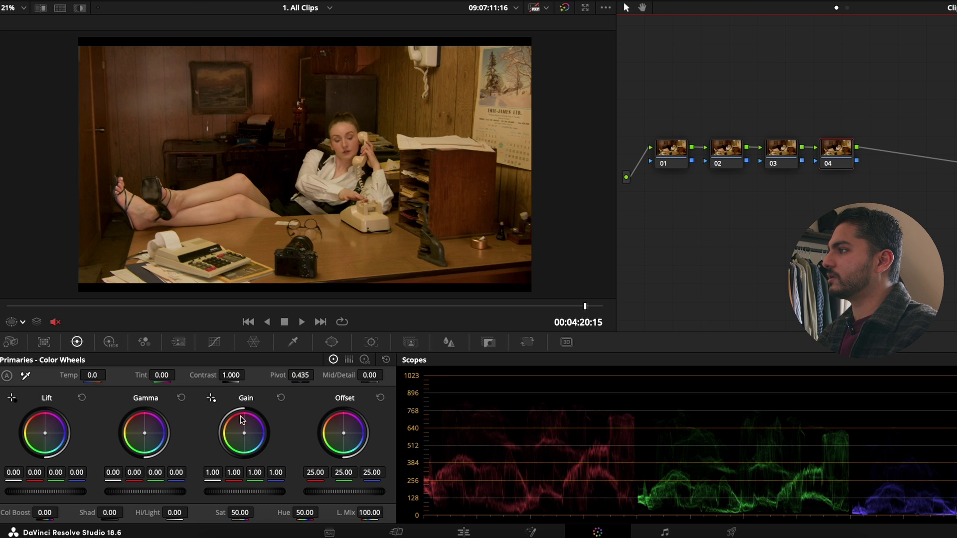
{"action": "left_click_drag", "start_coordinate": [346, 437], "coordinate": [349, 436]}
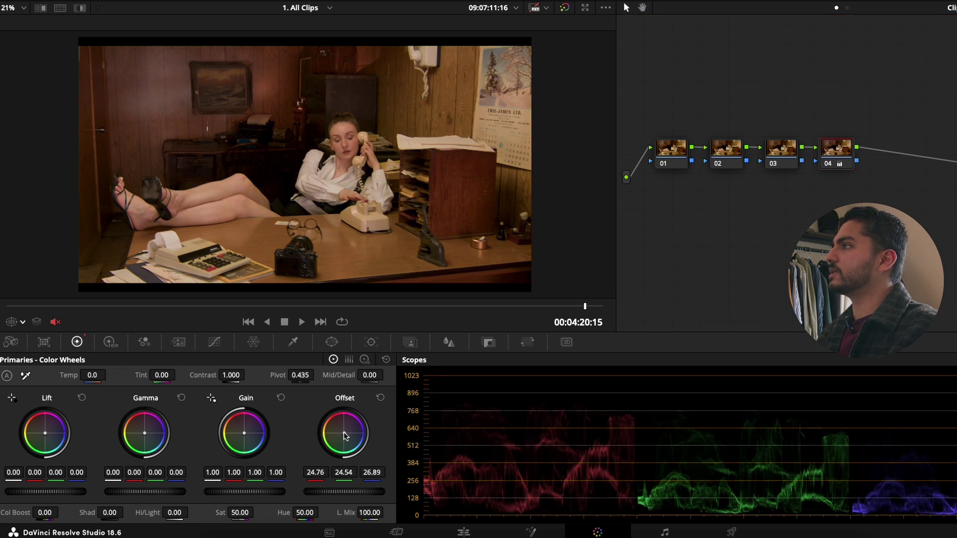
- Apply the LD - Tonal Sand 1 LUT from the Lens Distortions folder to node 05 of clip 07
{"action": "key", "text": "ctrl+f"}
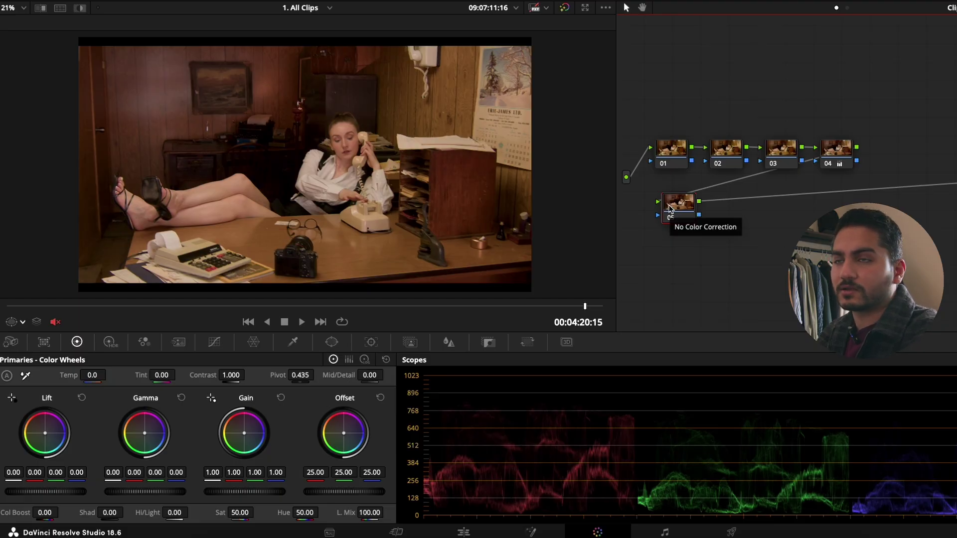
{"action": "left_click", "coordinate": [99, 1]}
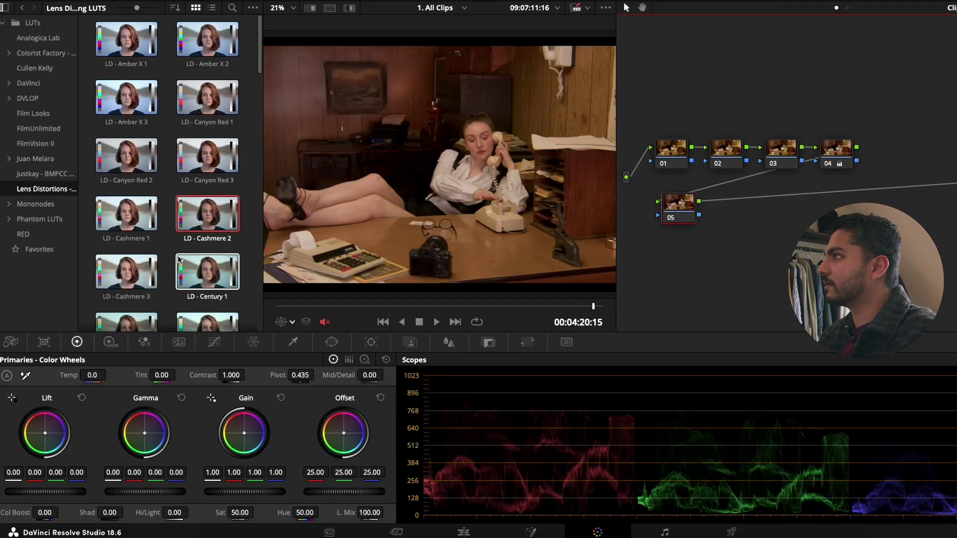
{"action": "scroll", "coordinate": [197, 151], "scroll_direction": "down", "scroll_amount": 15}
{"action": "scroll", "coordinate": [196, 152], "scroll_direction": "down", "scroll_amount": 8}
{"action": "left_click_drag", "start_coordinate": [199, 155], "coordinate": [680, 204]}
- Lower node 05's Key Output Gain to soften the LUT, and add a serial node after it
{"action": "left_click", "coordinate": [528, 343]}
{"action": "left_click", "coordinate": [488, 343]}
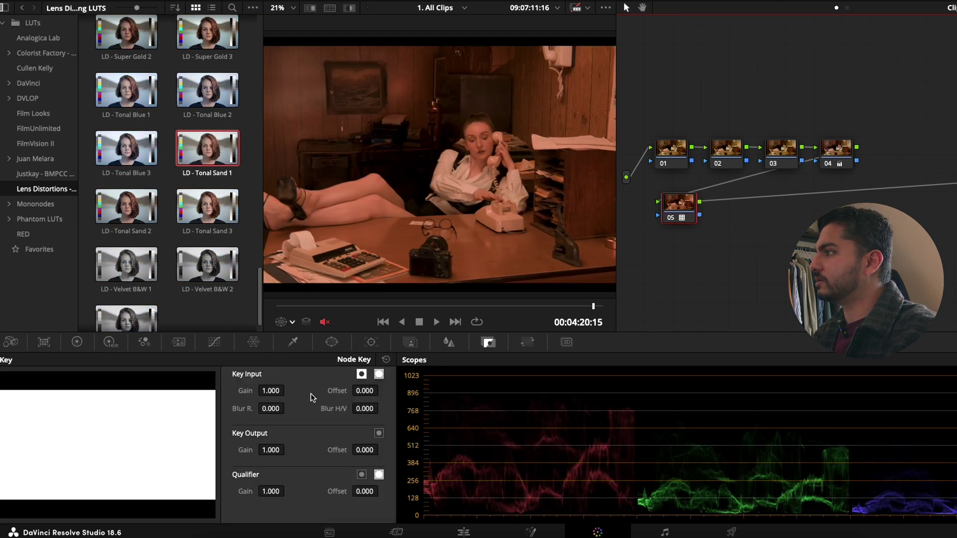
{"action": "mouse_move", "coordinate": [288, 449]}
{"action": "left_mouse_down"}
{"action": "mouse_move", "coordinate": [298, 449]}
{"action": "mouse_move", "coordinate": [290, 449]}
{"action": "left_mouse_up"}
{"action": "key", "text": "alt+s"}
{"action": "scroll", "coordinate": [210, 114], "scroll_direction": "up", "scroll_amount": 5}
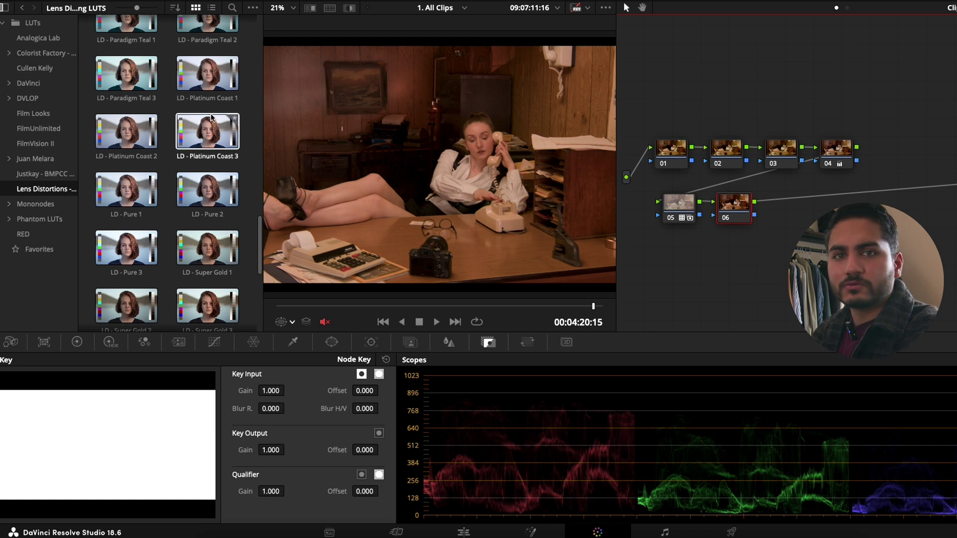
- Apply the LD - Paradigm Teal 2 LUT to node 06 and lower its Key Output Gain to 0.459
{"action": "scroll", "coordinate": [219, 74], "scroll_direction": "up", "scroll_amount": 1}
{"action": "scroll", "coordinate": [219, 73], "scroll_direction": "up", "scroll_amount": 1}
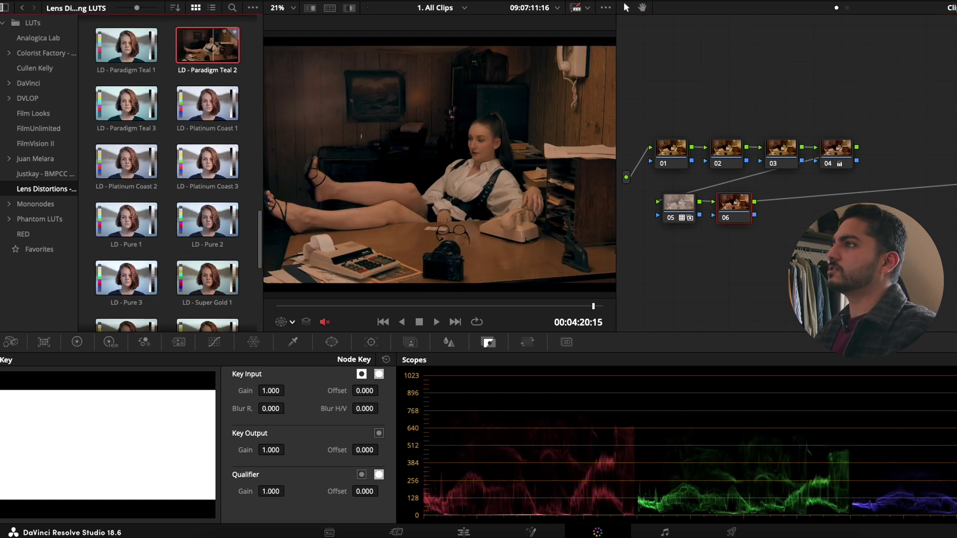
{"action": "left_click_drag", "start_coordinate": [213, 47], "coordinate": [748, 211]}
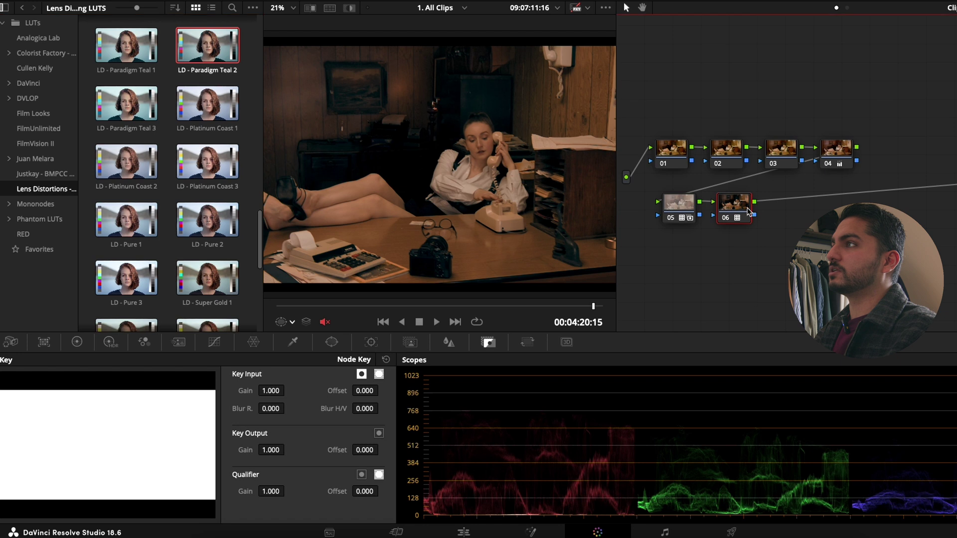
{"action": "left_click_drag", "start_coordinate": [275, 449], "coordinate": [222, 449]}
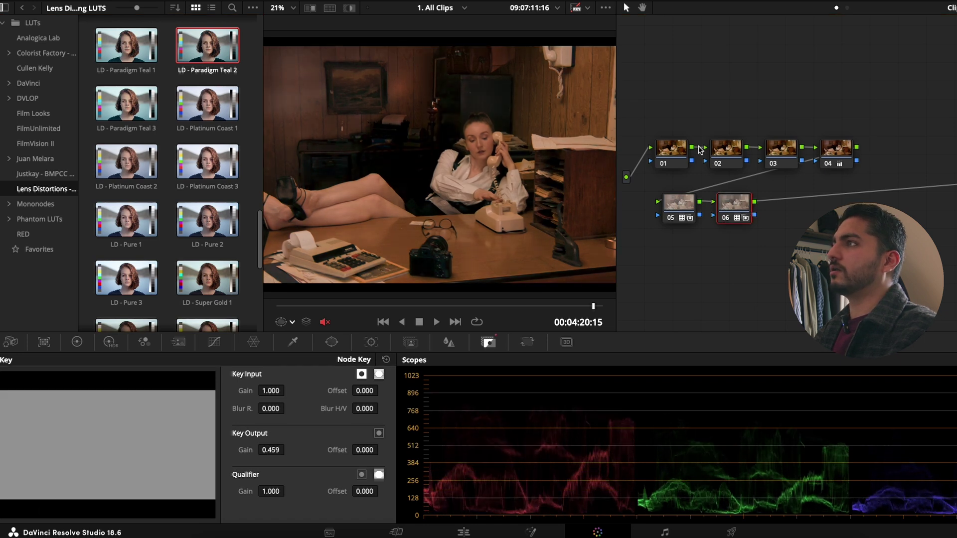
- Move node 04 down in front of node 05 and compare nodes 04 to 06 switched on and off
{"action": "left_click_drag", "start_coordinate": [658, 183], "coordinate": [732, 229]}
{"action": "left_click_drag", "start_coordinate": [837, 152], "coordinate": [642, 240]}
{"action": "left_click_drag", "start_coordinate": [803, 276], "coordinate": [637, 214]}
{"action": "key", "text": "super+d"}
{"action": "key", "text": "super+d"}
{"action": "key", "text": "super+d"}
{"action": "key", "text": "super+d"}
- Compare node 05 on and off, and reduce its Key Output Gain to 0.293
{"action": "left_click", "coordinate": [677, 204]}
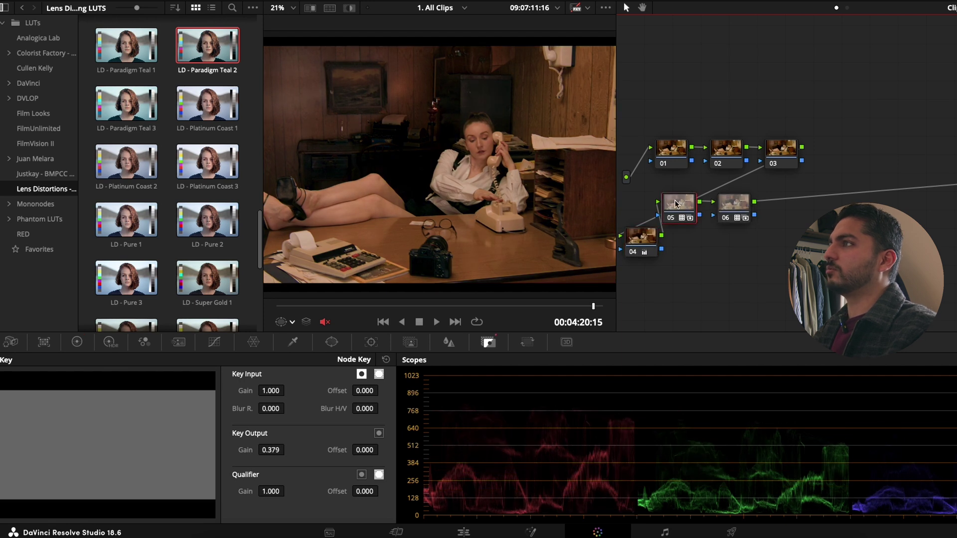
{"action": "key", "text": "super+d"}
{"action": "key", "text": "super+d"}
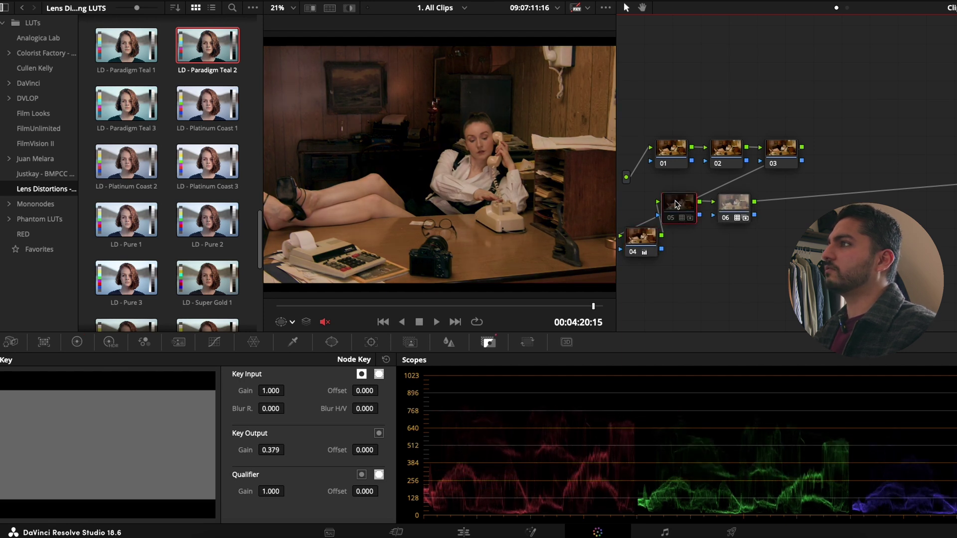
{"action": "key", "text": "super+d"}
{"action": "mouse_move", "coordinate": [265, 450]}
{"action": "left_mouse_down"}
{"action": "mouse_move", "coordinate": [239, 451]}
{"action": "mouse_move", "coordinate": [247, 450]}
{"action": "left_mouse_up"}
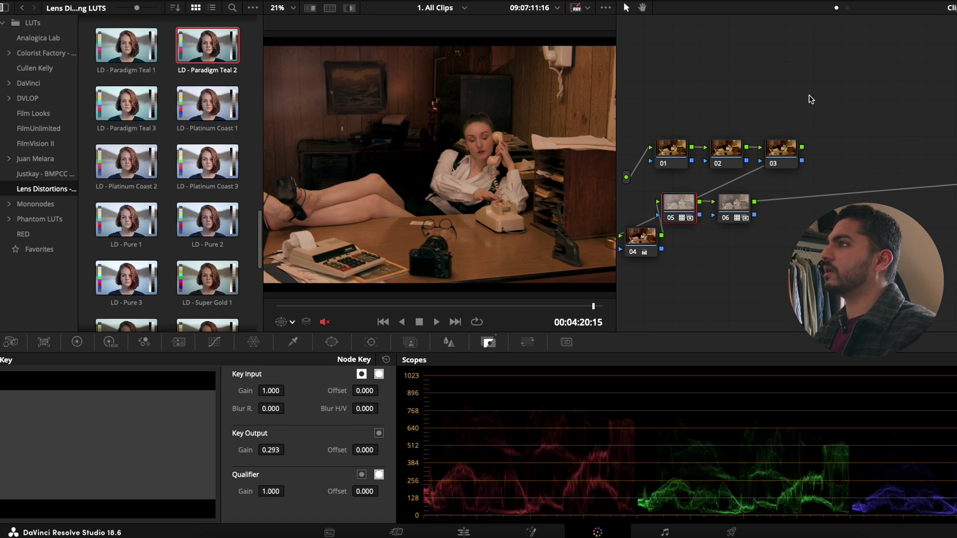
- Set the clip's Camera Raw decoding to Clip, try ISO 800, and settle on ISO 500
{"action": "left_click", "coordinate": [671, 150]}
{"action": "left_click", "coordinate": [11, 342]}
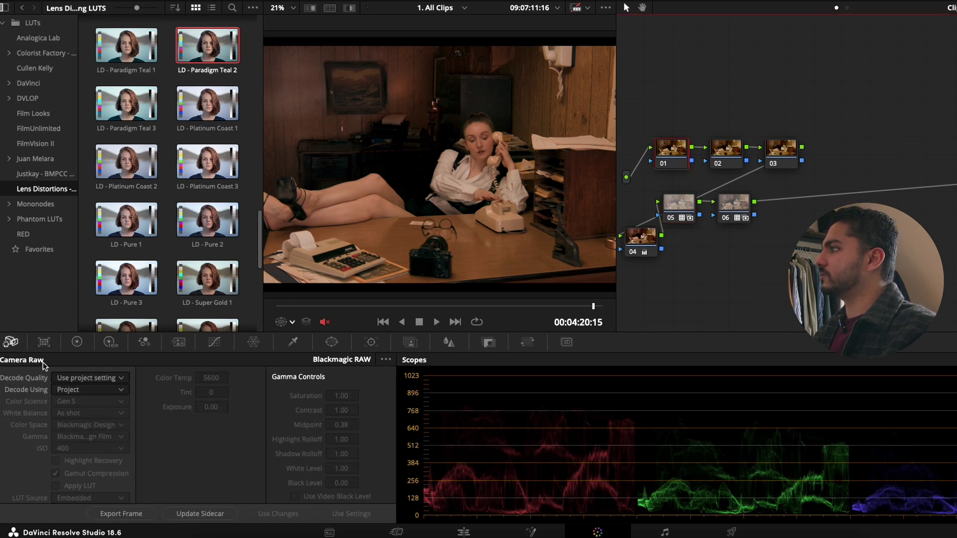
{"action": "left_click", "coordinate": [86, 393]}
{"action": "left_click", "coordinate": [65, 432]}
{"action": "left_click", "coordinate": [102, 448]}
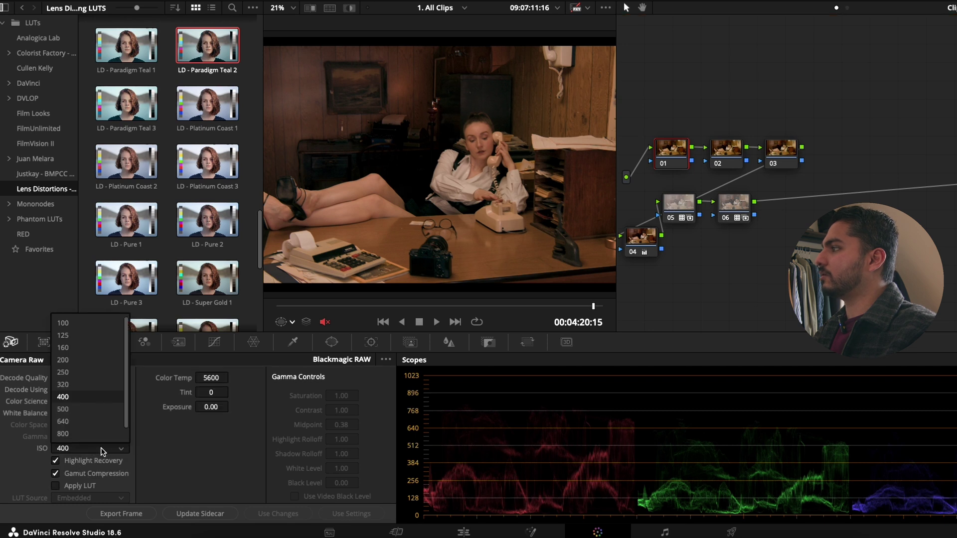
{"action": "left_click", "coordinate": [103, 434]}
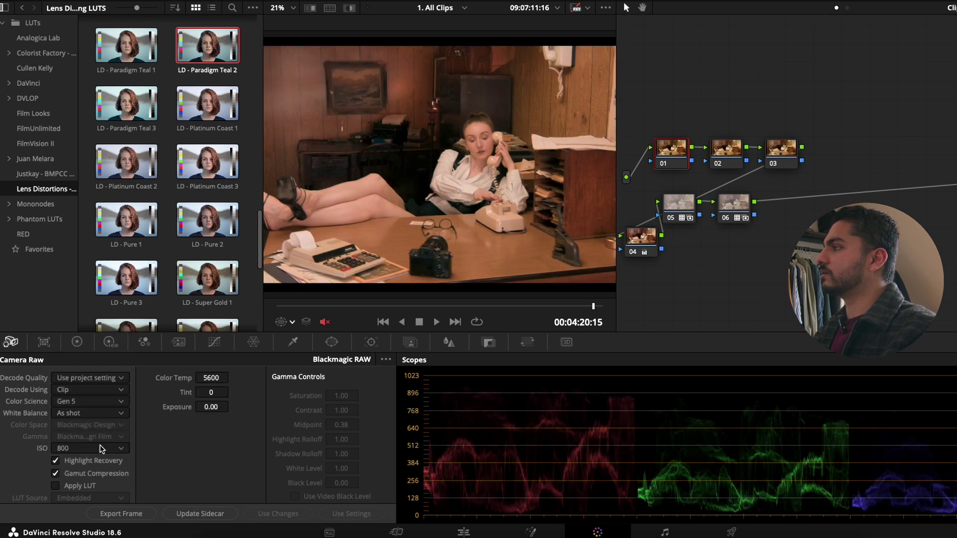
{"action": "left_click", "coordinate": [102, 449]}
{"action": "left_click", "coordinate": [102, 409]}
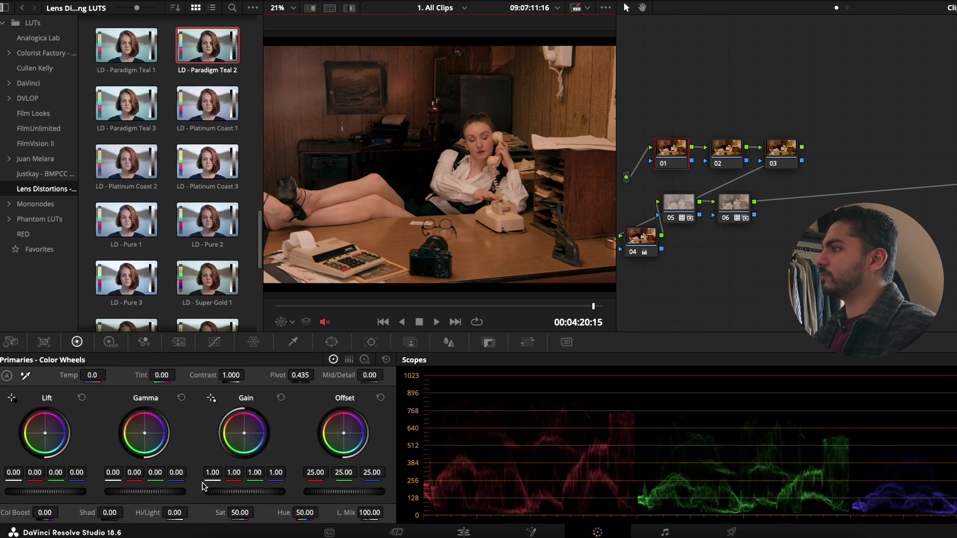
- On node 01, lower the Gain to 0.94, raise the Gamma to 0.02, and slightly lower the Lift
{"action": "left_click_drag", "start_coordinate": [239, 491], "coordinate": [231, 491]}
{"action": "left_click_drag", "start_coordinate": [145, 491], "coordinate": [149, 492]}
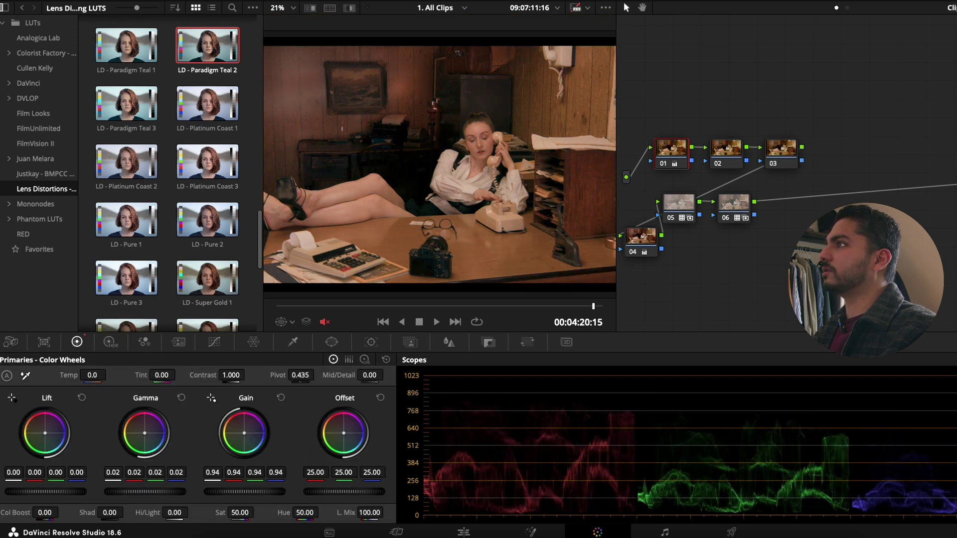
{"action": "left_click_drag", "start_coordinate": [45, 491], "coordinate": [43, 492]}
- Add a serial node after node 06 and use its Lum Vs Sat curve to bring saturation in the blacks to 0.00
{"action": "left_click", "coordinate": [749, 208]}
{"action": "key", "text": "alt+s"}
{"action": "left_click_drag", "start_coordinate": [806, 204], "coordinate": [810, 207]}
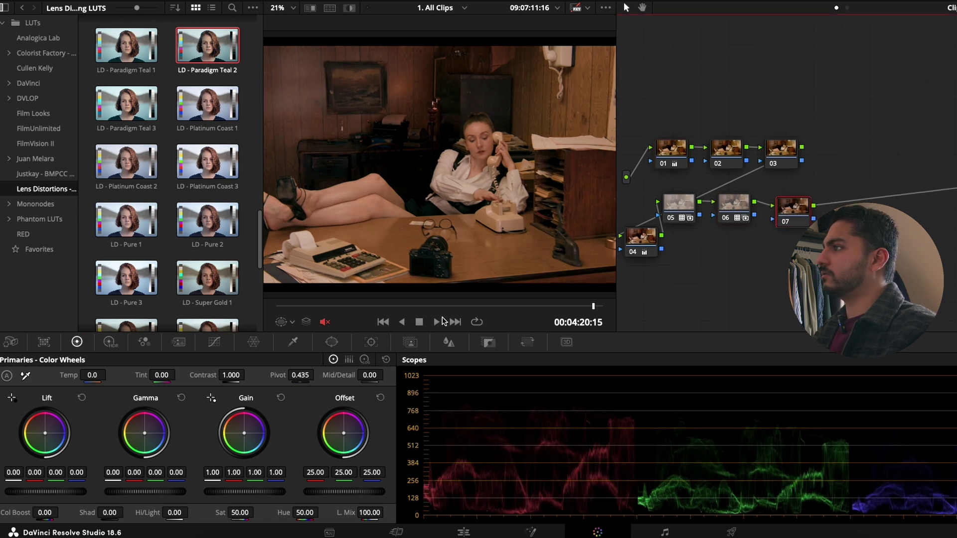
{"action": "left_click", "coordinate": [214, 343]}
{"action": "left_click", "coordinate": [291, 359]}
{"action": "left_click_drag", "start_coordinate": [2, 435], "coordinate": [2, 404]}
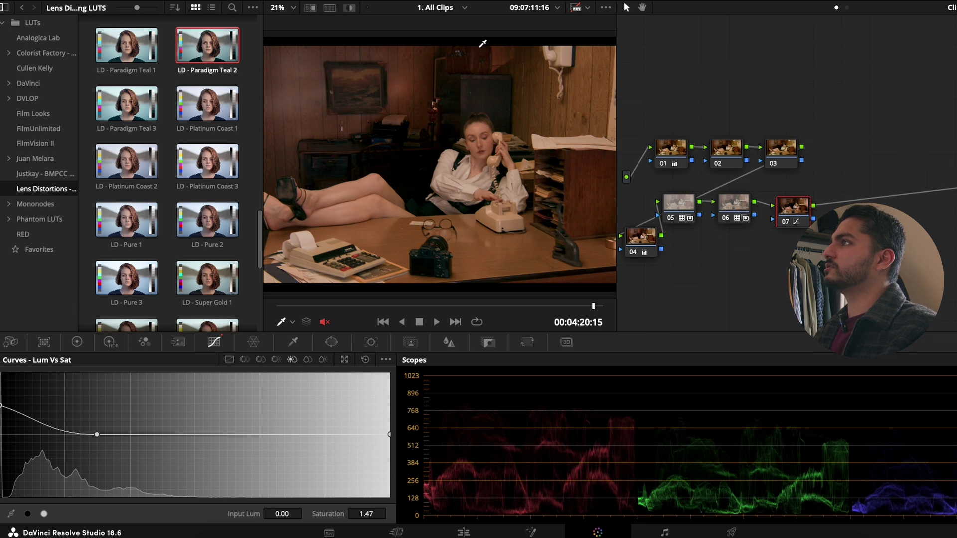
{"action": "left_click_drag", "start_coordinate": [3, 409], "coordinate": [2, 487]}
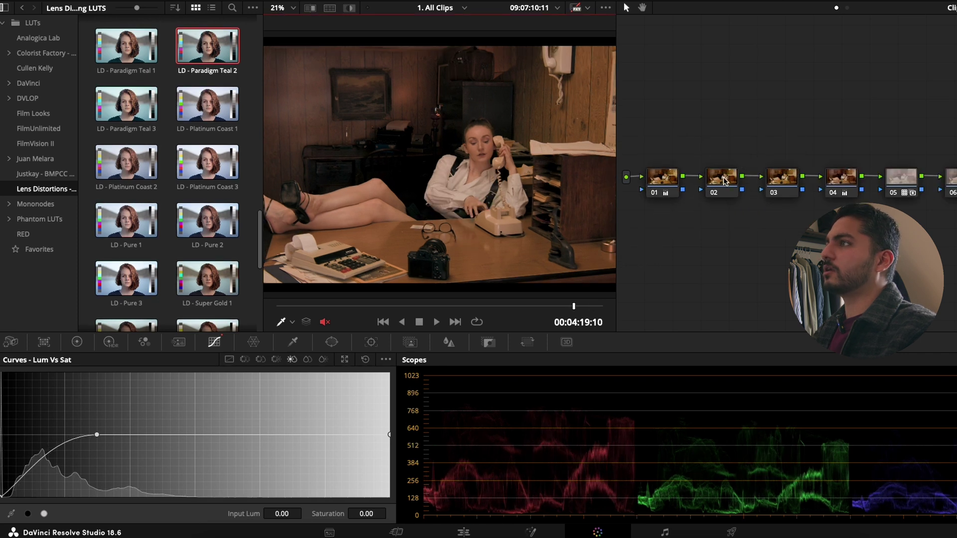
- On node 02, shift the Gamma color balance very slightly toward red
{"action": "left_click", "coordinate": [724, 180]}
{"action": "left_click", "coordinate": [77, 342]}
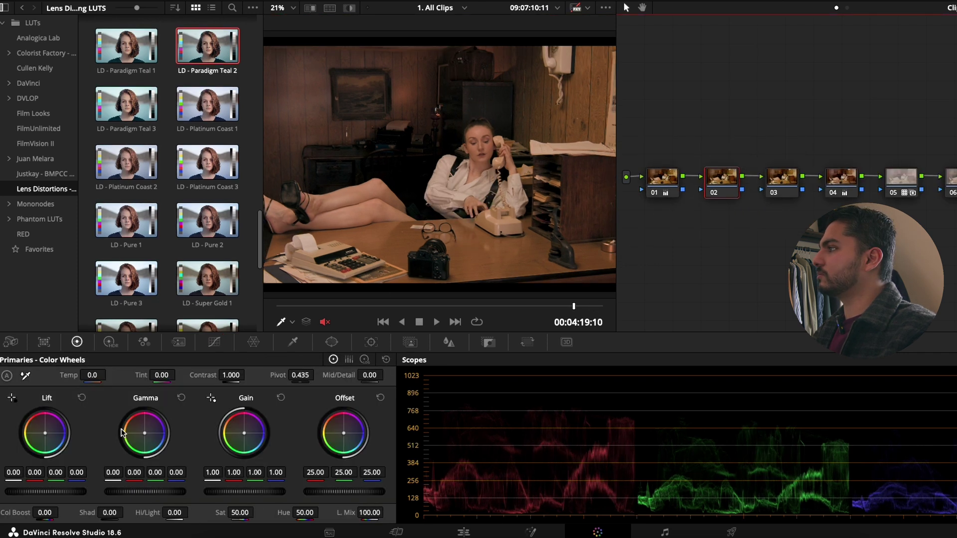
{"action": "left_click_drag", "start_coordinate": [145, 433], "coordinate": [145, 433]}
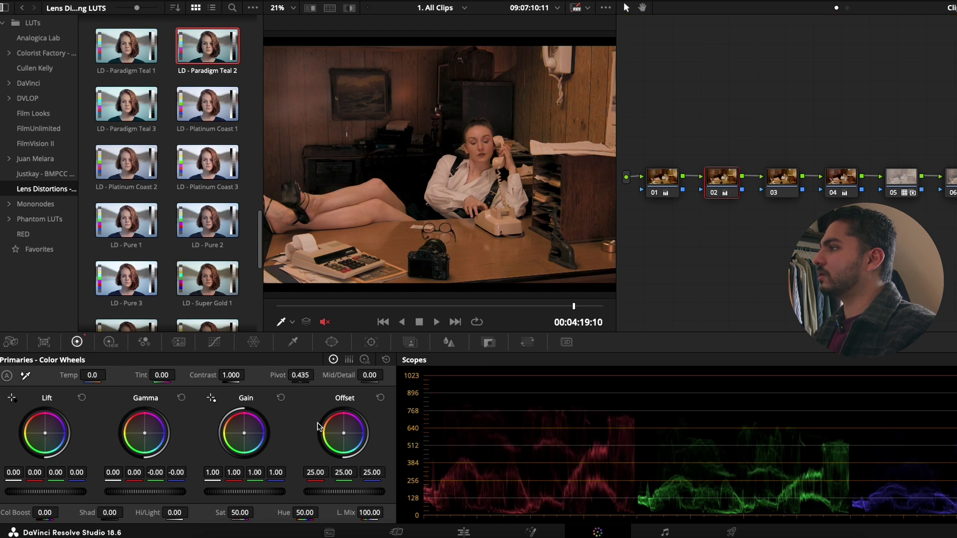